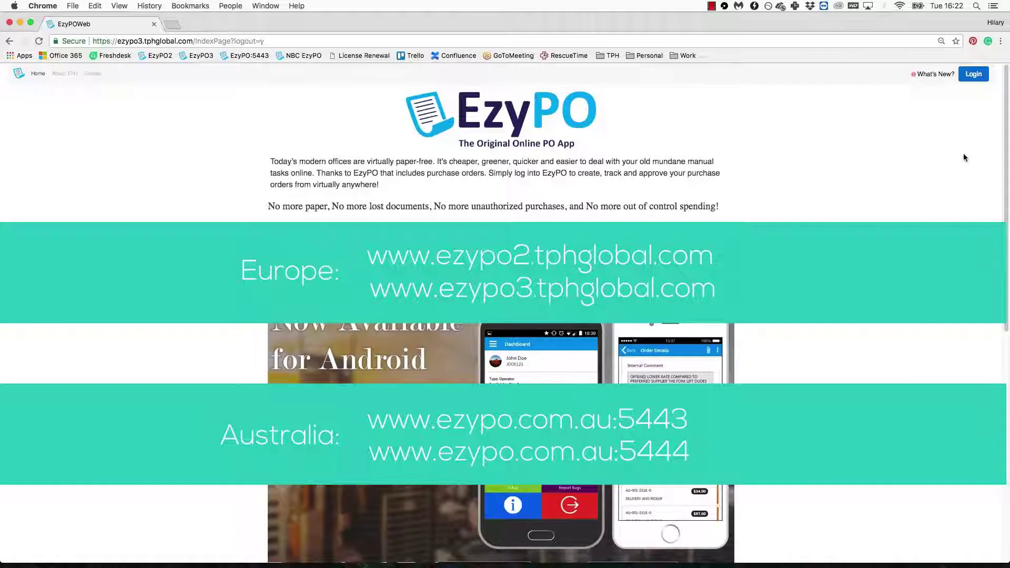
Step: Log in to EzyPO with the user's username, company ID and password
{"action": "left_click", "coordinate": [974, 74]}
{"action": "type", "text": "HILARY"}
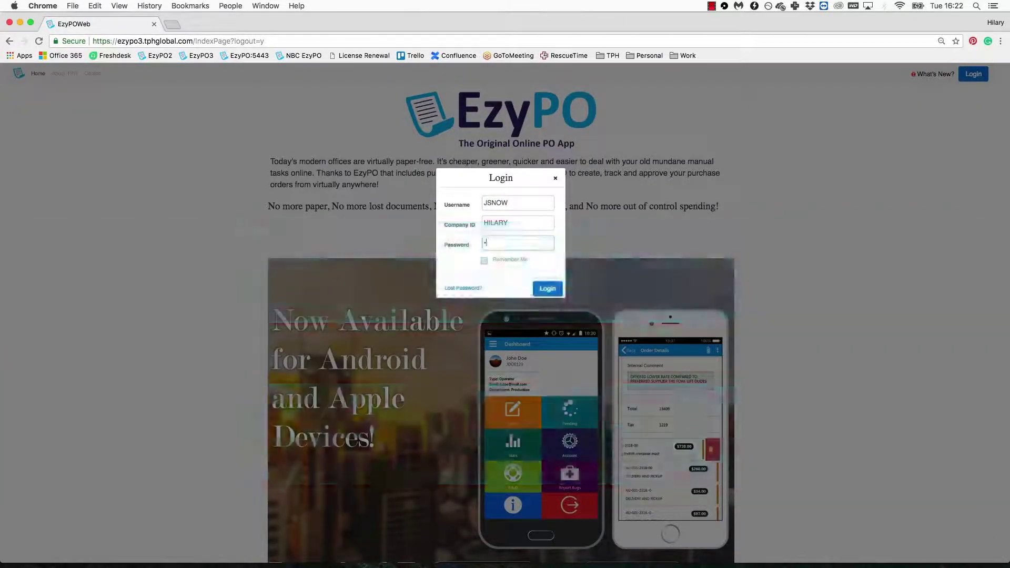
{"action": "left_click", "coordinate": [883, 384]}
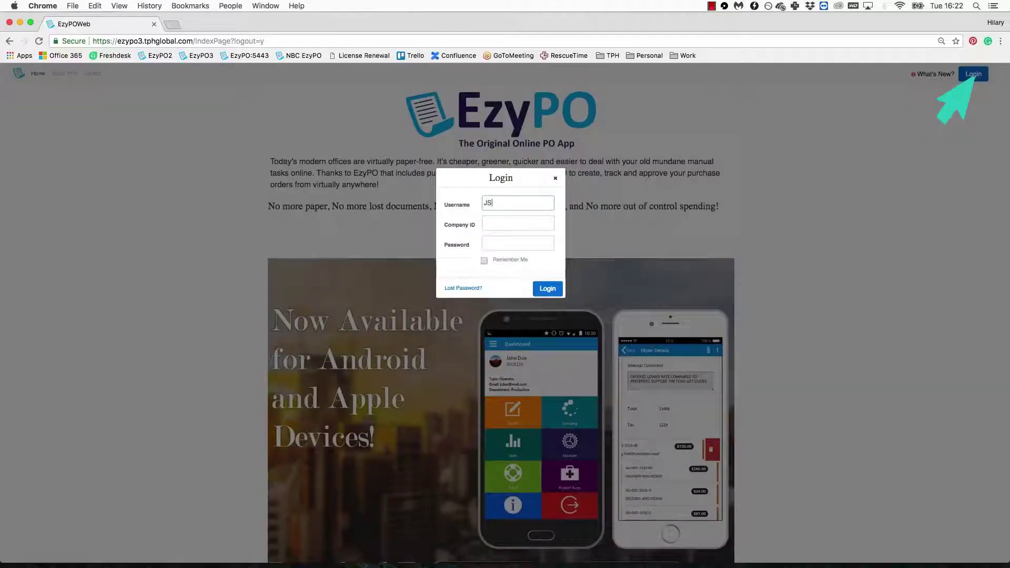
{"action": "type", "text": "NOW"}
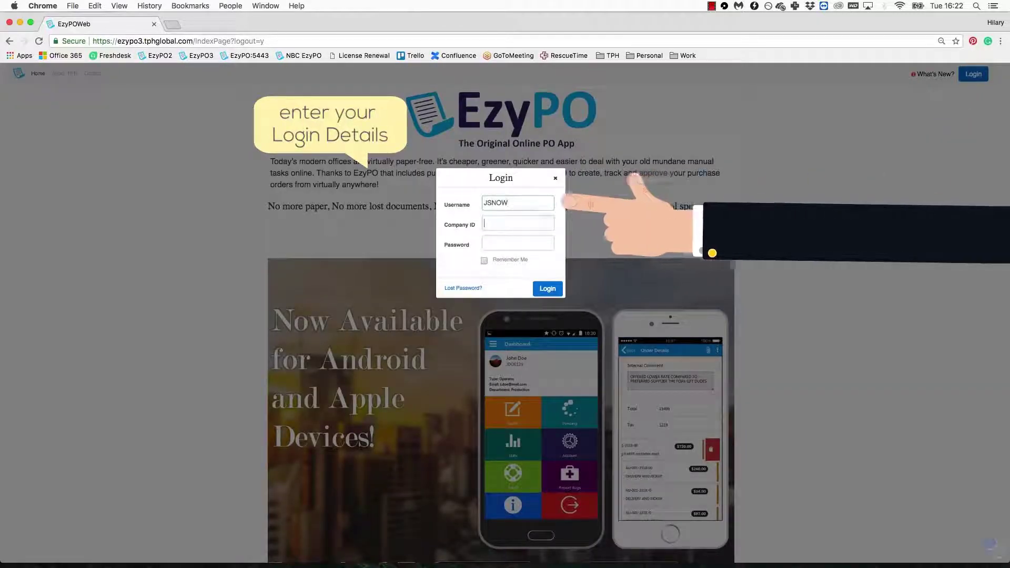
{"action": "key", "text": "Tab"}
{"action": "type", "text": "HILARY"}
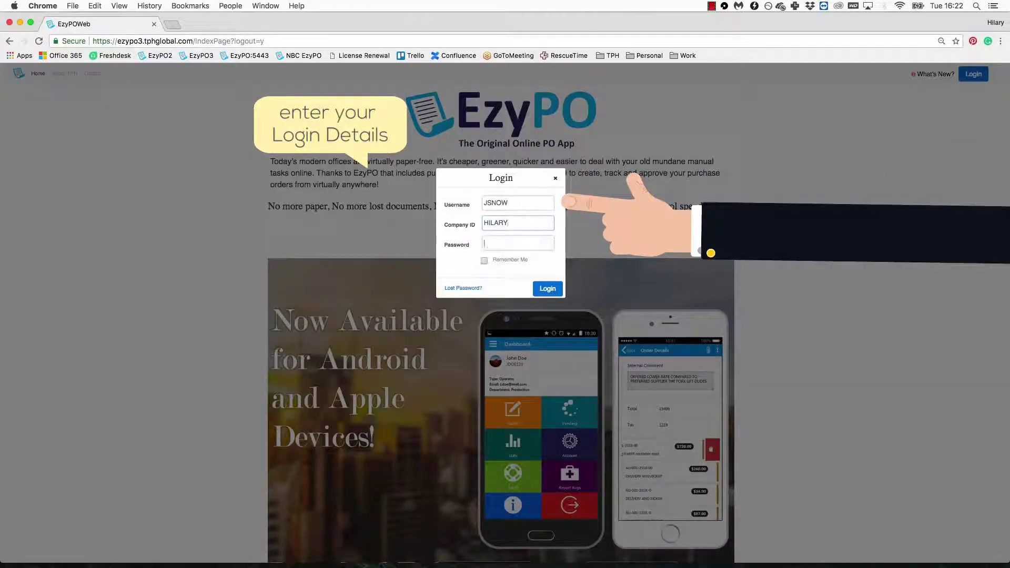
{"action": "key", "text": "Tab"}
{"action": "type", "text": "password"}
{"action": "left_click", "coordinate": [547, 288]}
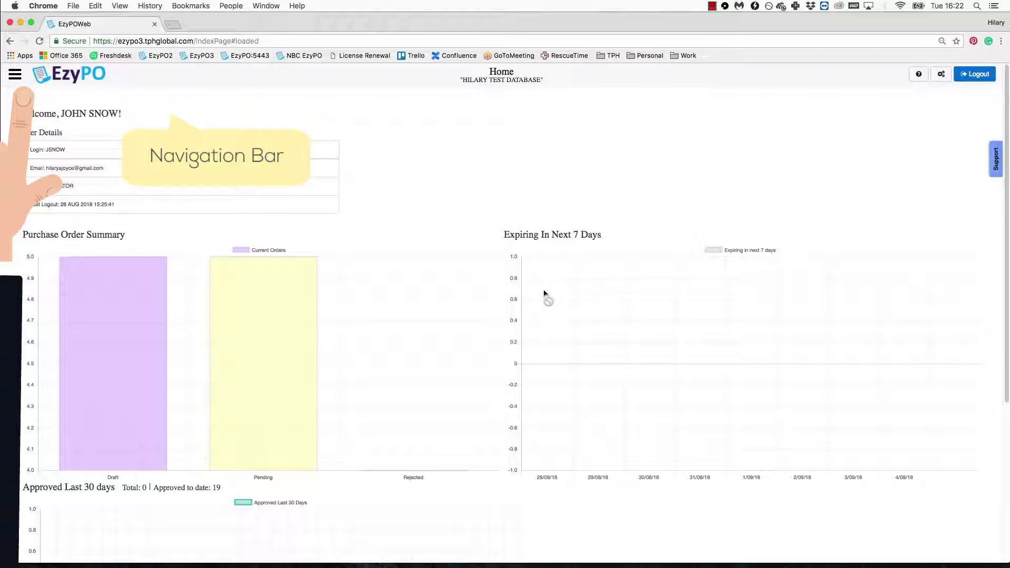
Step: Go to the Draft Orders page from the navigation menu
{"action": "left_click", "coordinate": [24, 82]}
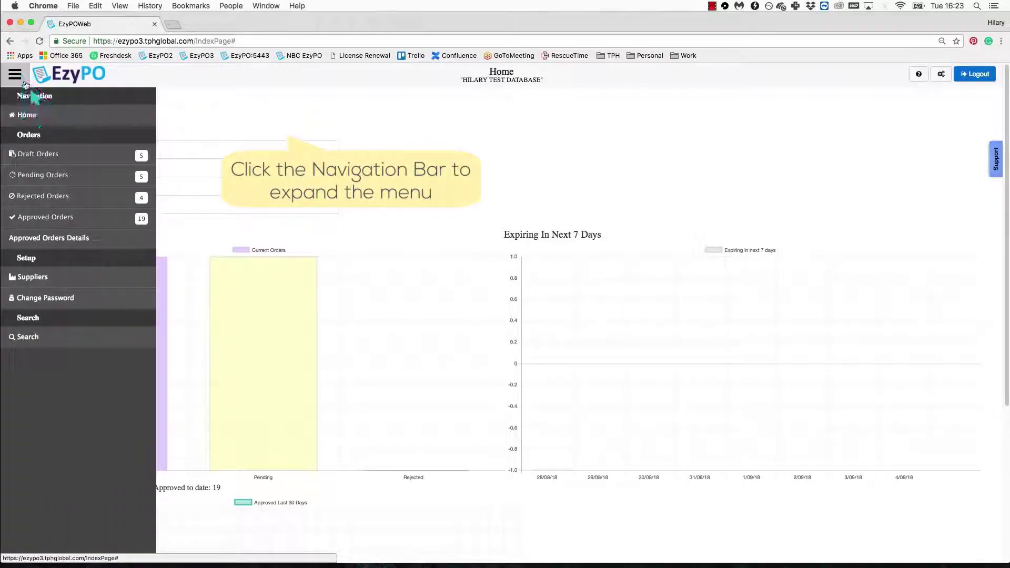
{"action": "left_click", "coordinate": [95, 160]}
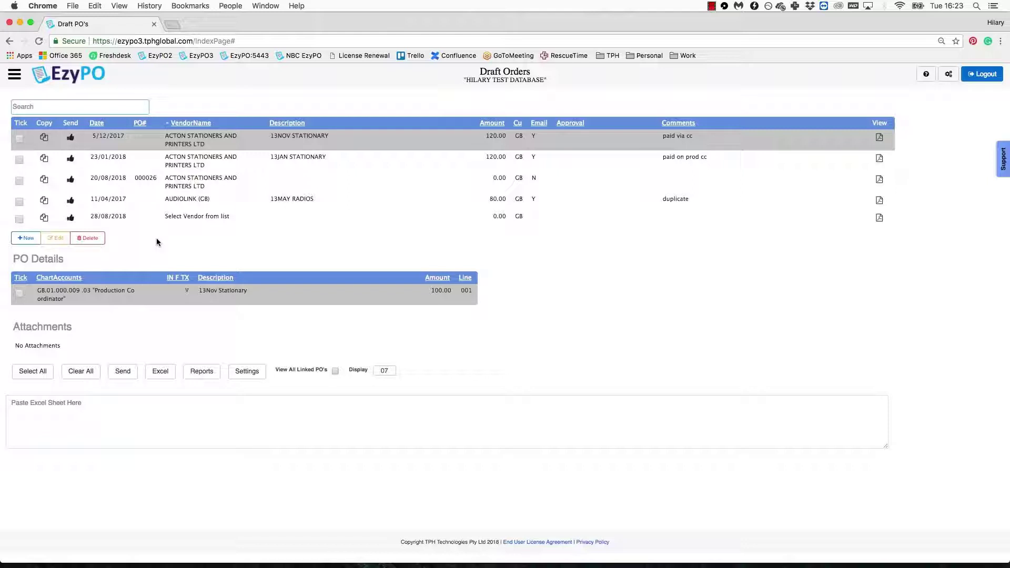
Step: Create a new draft PO and search its supplier list for 'PO'
{"action": "left_click", "coordinate": [35, 239]}
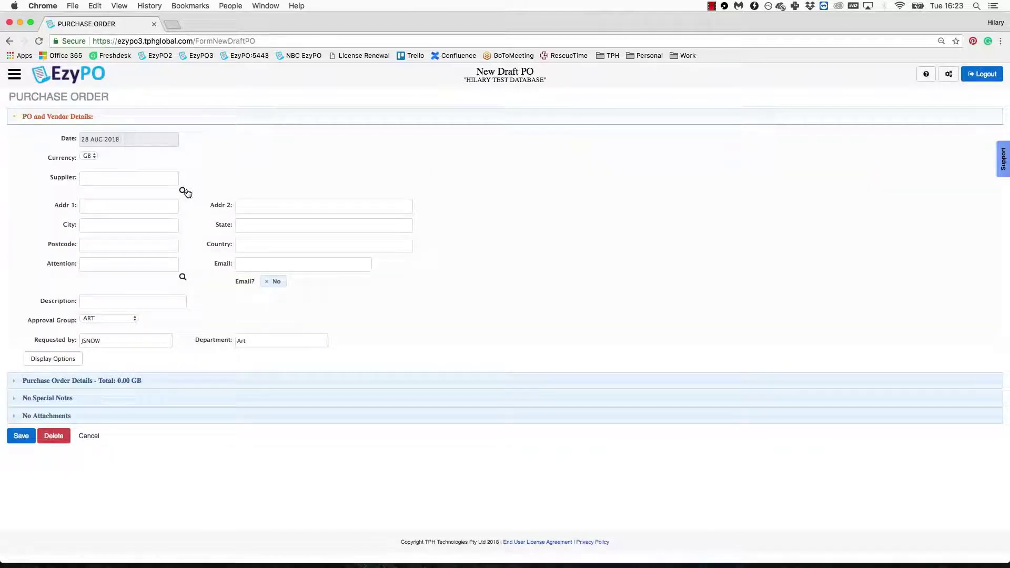
{"action": "left_click", "coordinate": [182, 190]}
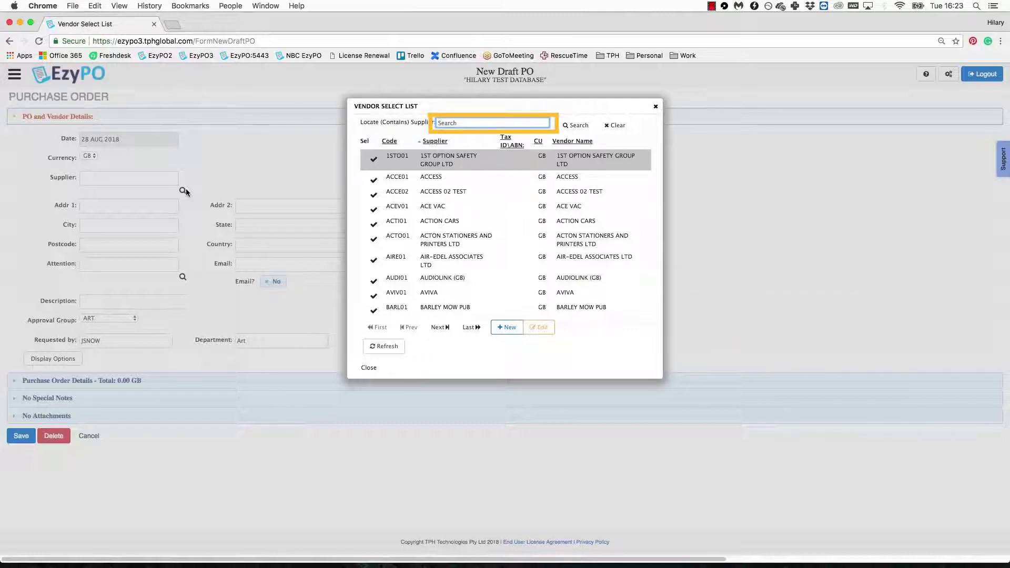
{"action": "type", "text": "PO"}
{"action": "left_click", "coordinate": [569, 126]}
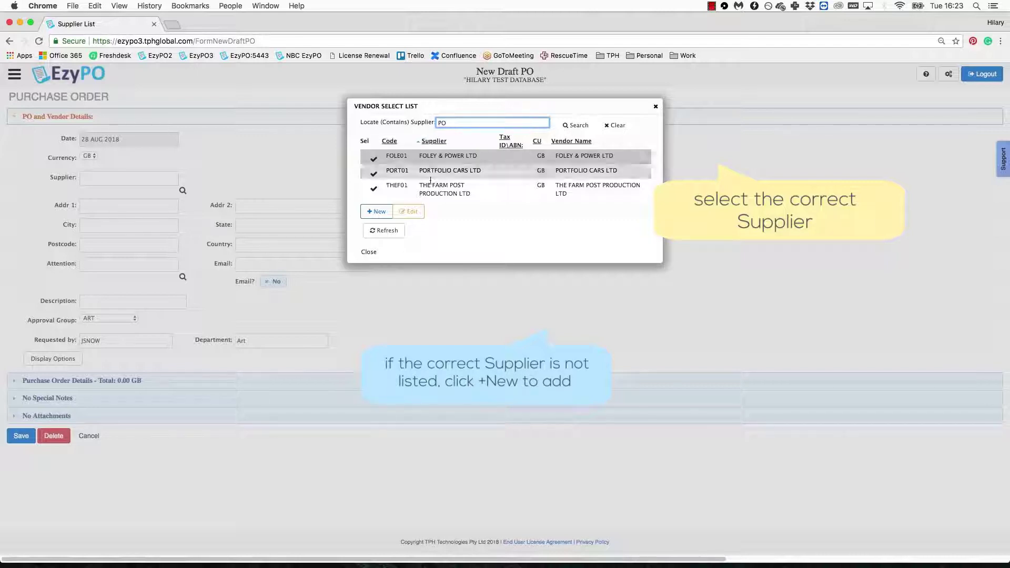
Step: Save new GB-currency supplier PONY TAILS LTD with its address line, city and postcode
{"action": "left_click", "coordinate": [377, 211]}
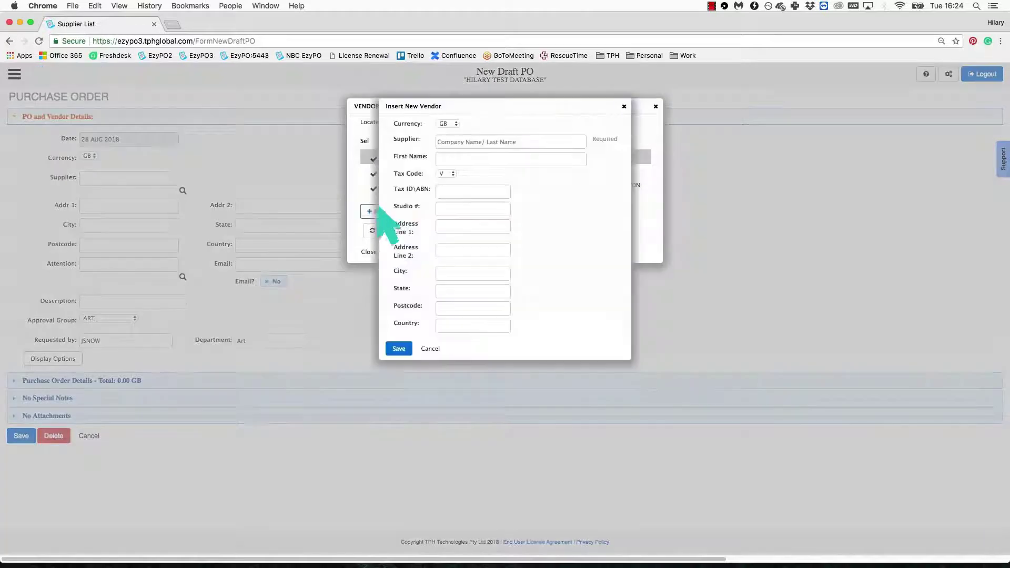
{"action": "left_click", "coordinate": [456, 124]}
{"action": "left_click", "coordinate": [456, 123]}
{"action": "left_click", "coordinate": [447, 142]}
{"action": "type", "text": "PON"}
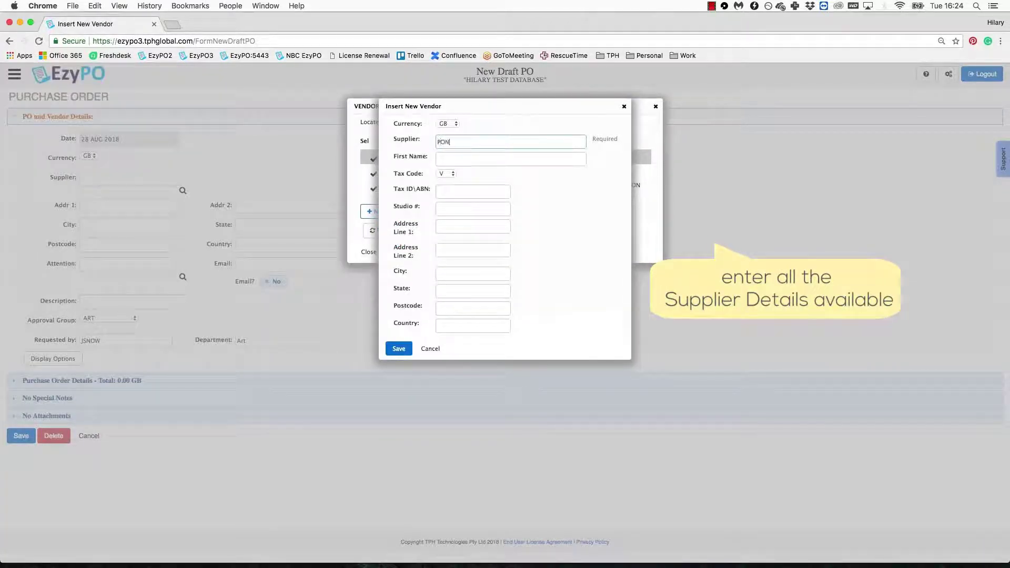
{"action": "type", "text": "Y TAILS LTD"}
{"action": "left_click", "coordinate": [445, 226]}
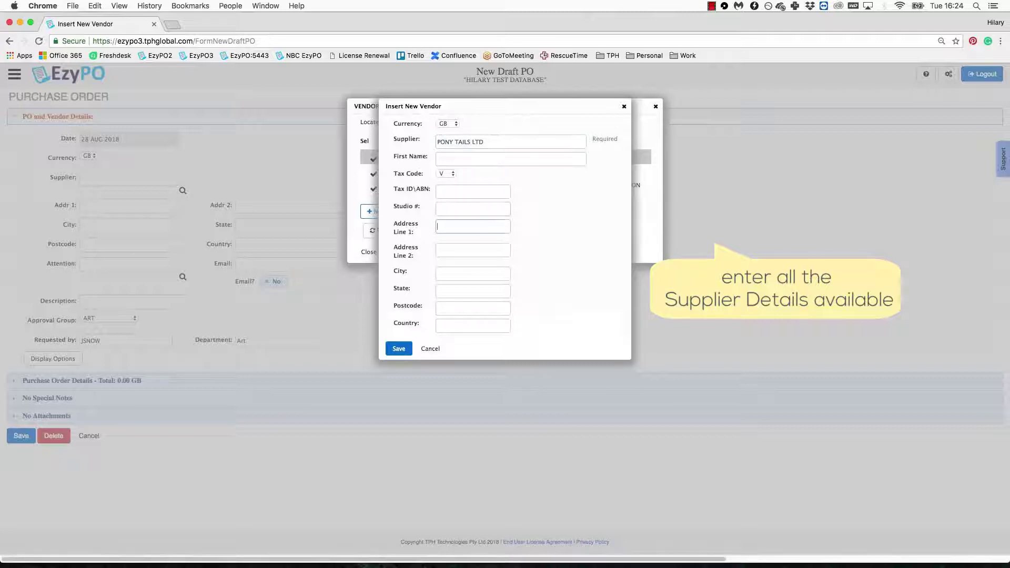
{"action": "type", "text": "12 B"}
{"action": "type", "text": "anch Road"}
{"action": "key", "text": "Tab"}
{"action": "key", "text": "Tab"}
{"action": "type", "text": "Fakeville"}
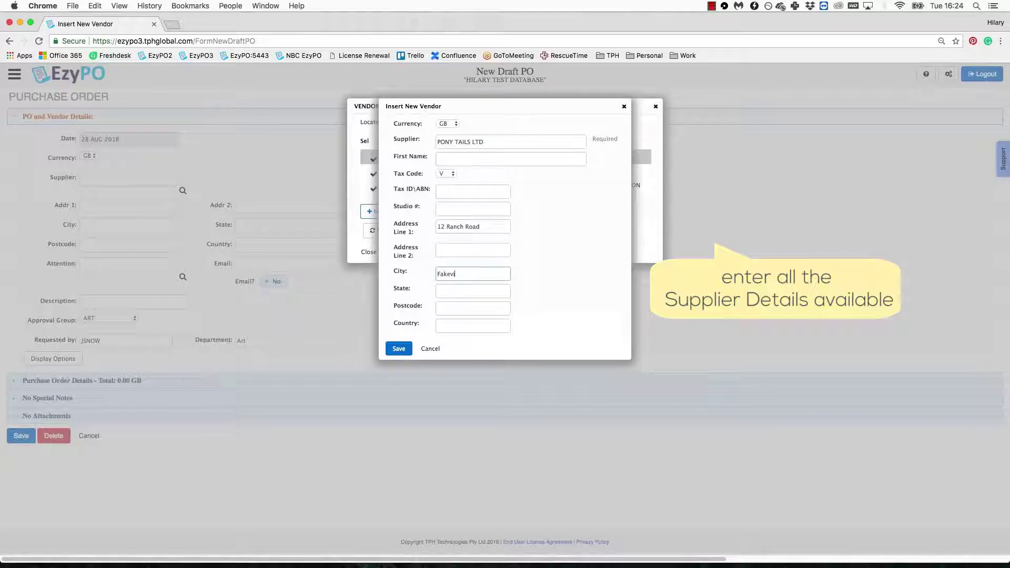
{"action": "key", "text": "Tab"}
{"action": "key", "text": "Tab"}
{"action": "type", "text": "TW6 3DY"}
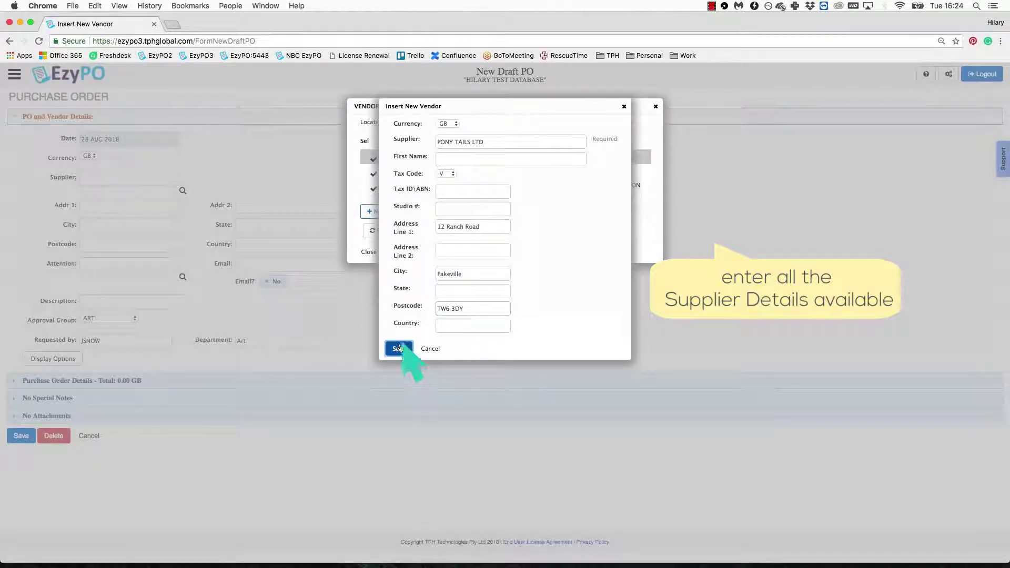
{"action": "left_click", "coordinate": [399, 348]}
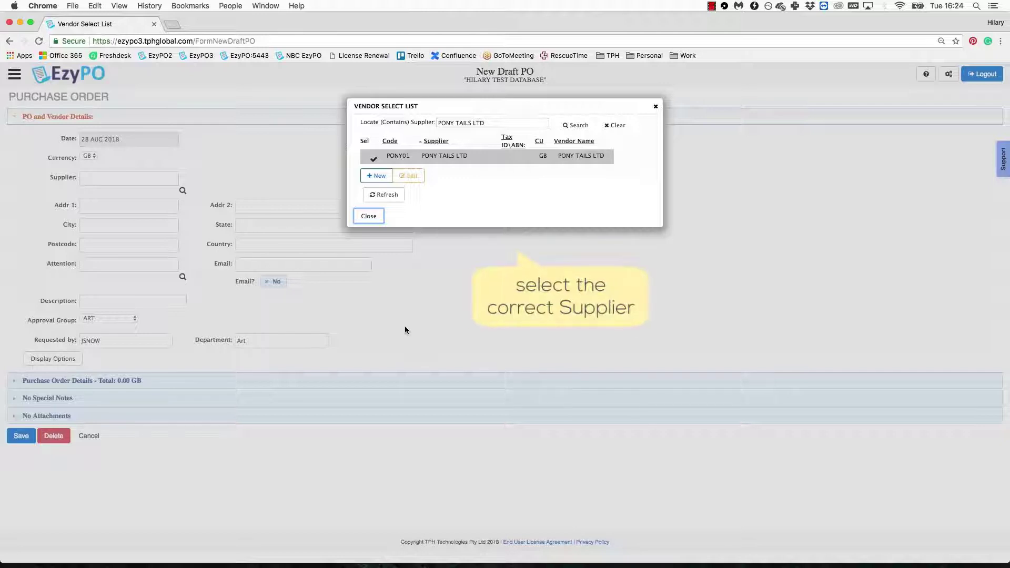
Step: Select PONY TAILS LTD as the order's supplier and check its saved contacts
{"action": "left_click", "coordinate": [374, 159]}
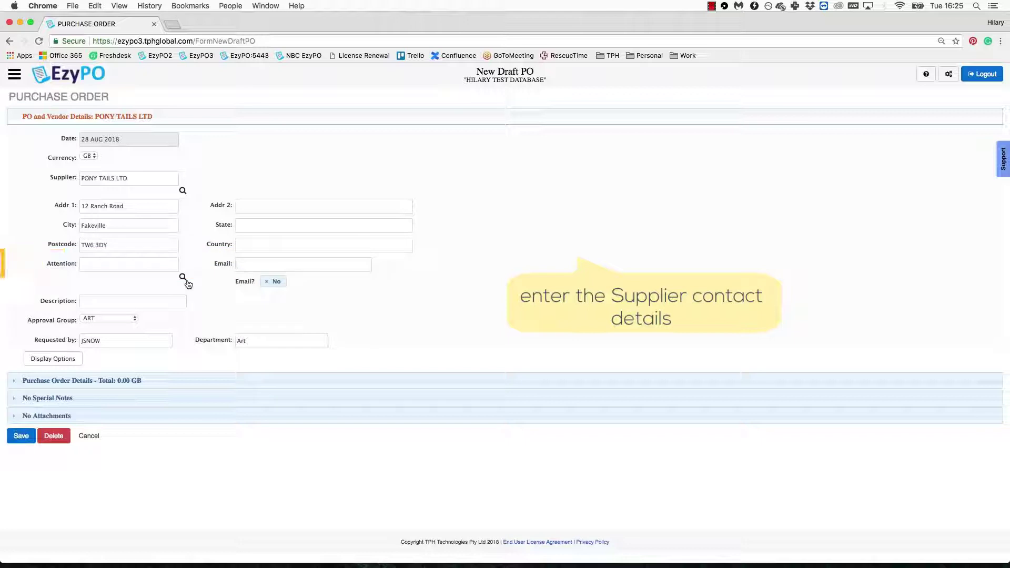
{"action": "left_click", "coordinate": [182, 277]}
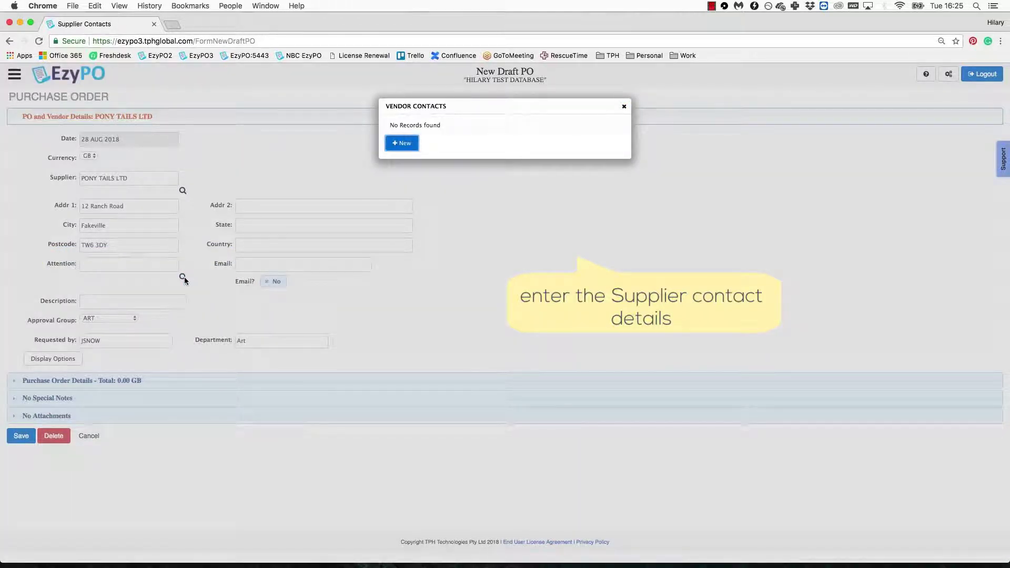
{"action": "left_click", "coordinate": [625, 106]}
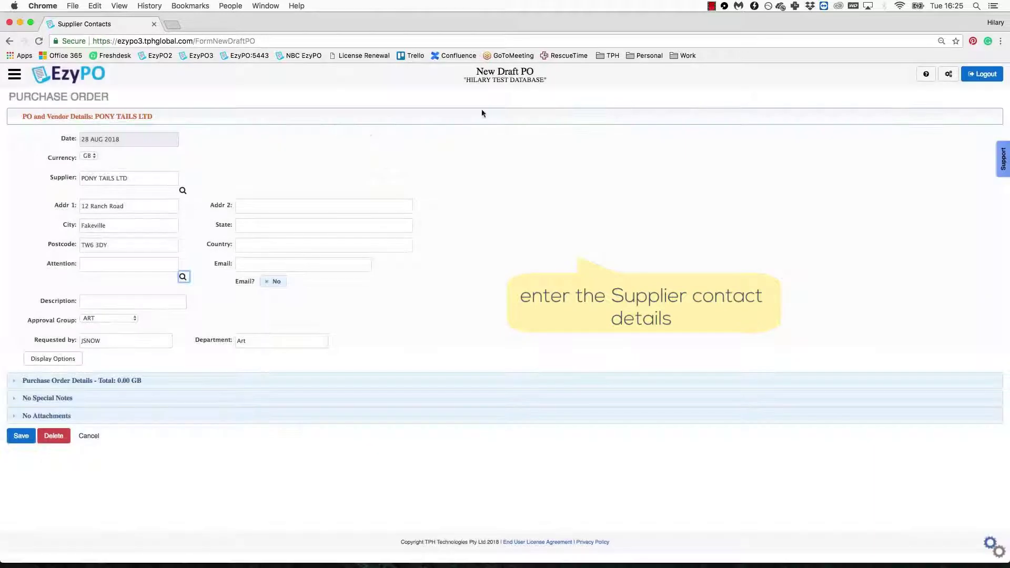
Step: Enter the contact's name and e-mail address, and switch Email? to Yes
{"action": "left_click", "coordinate": [119, 264]}
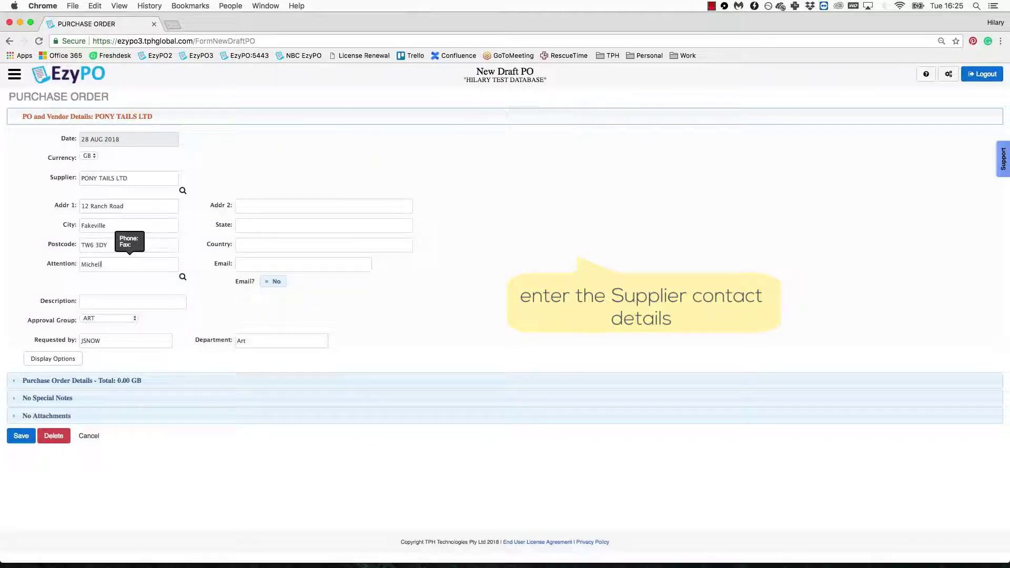
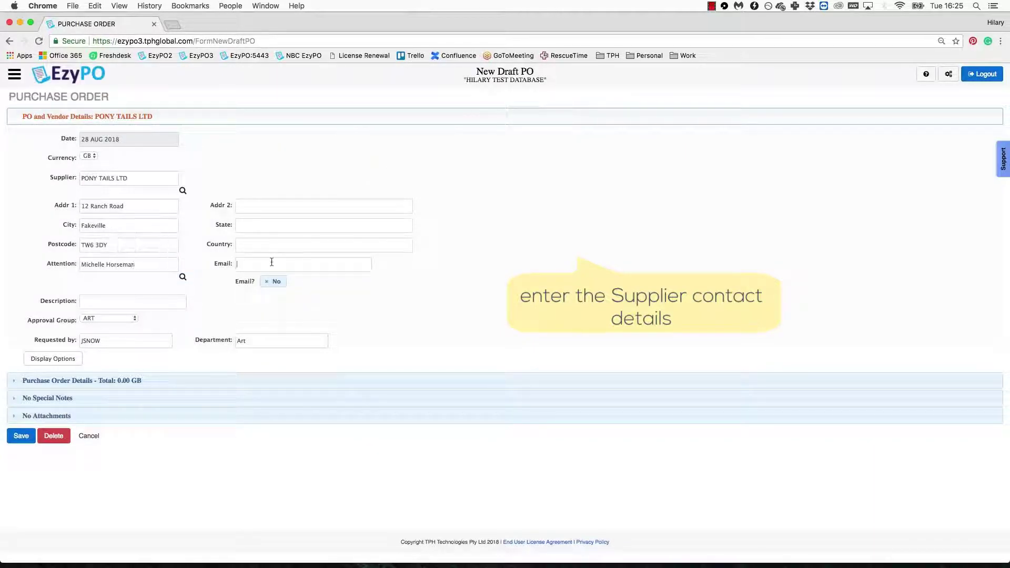
{"action": "left_click", "coordinate": [272, 262]}
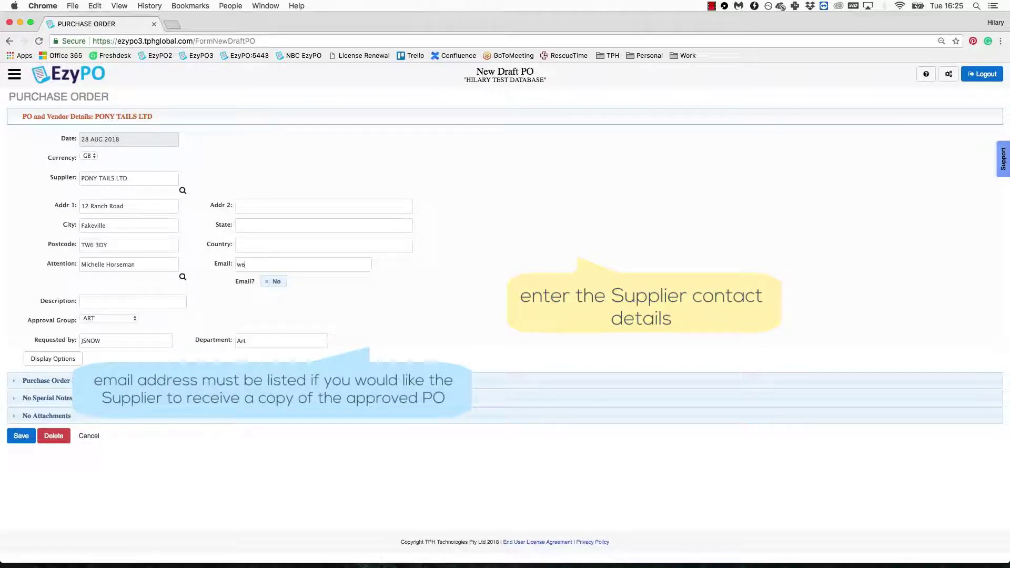
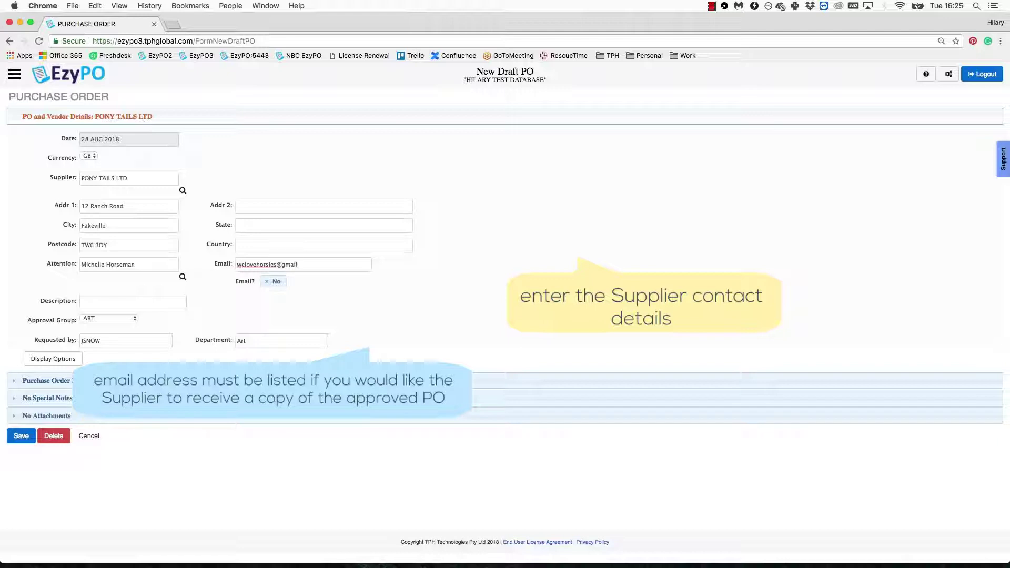
{"action": "left_click", "coordinate": [279, 282]}
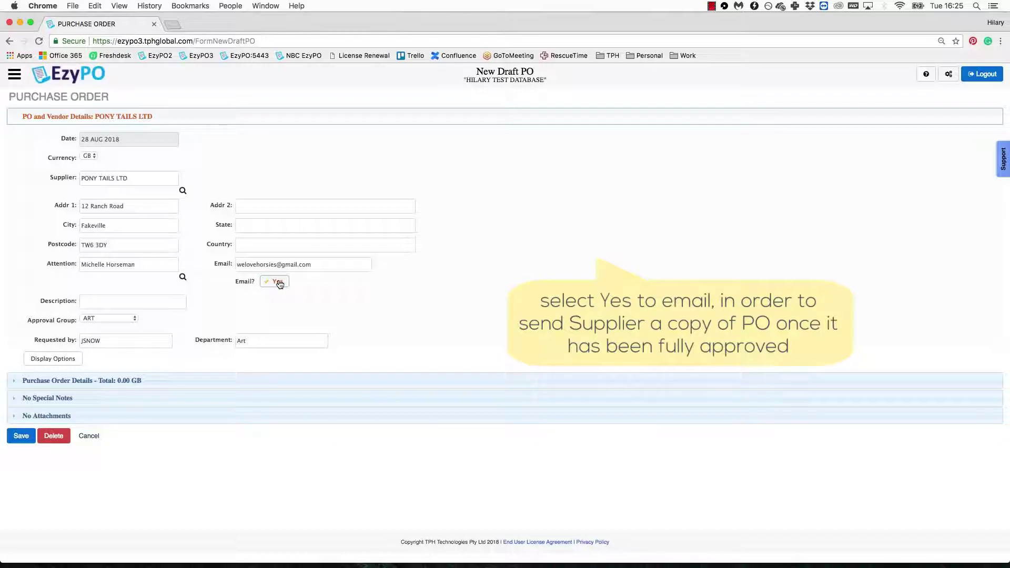
{"action": "left_click", "coordinate": [121, 300]}
Step: Describe the PO as 'Horse Hair Extensions' with ART as the approval group
{"action": "type", "text": "Hor"}
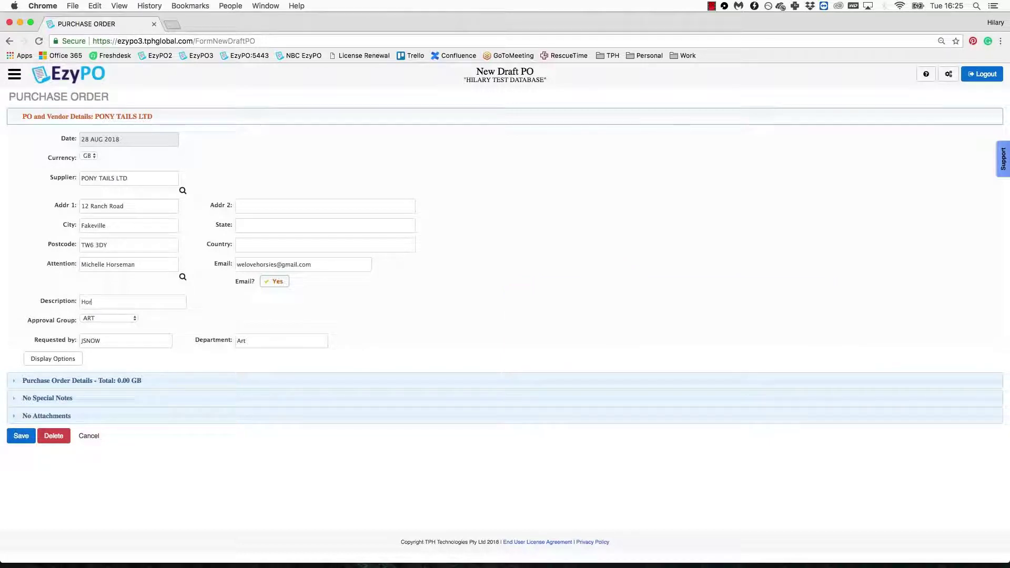
{"action": "type", "text": "se Hair E"}
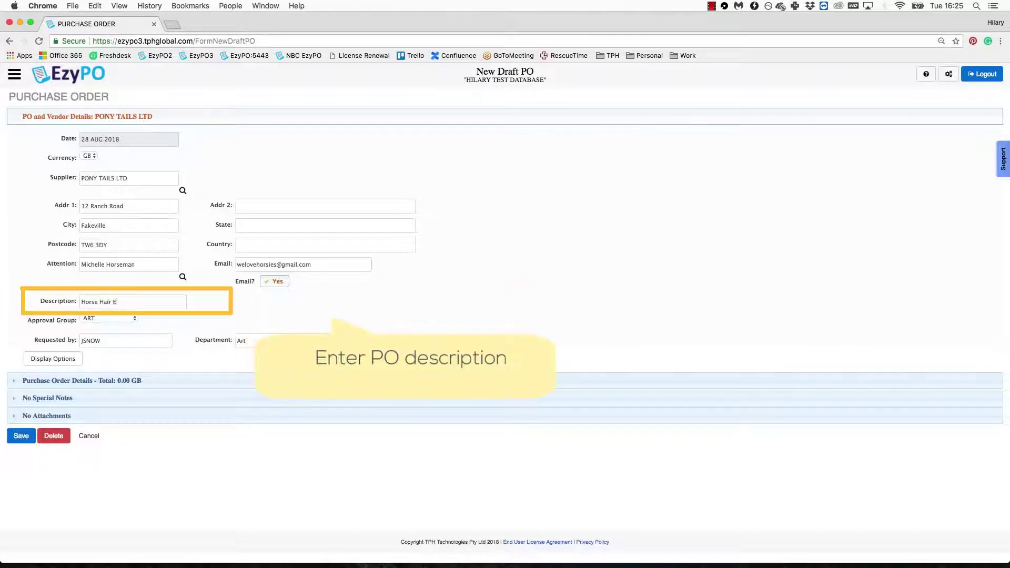
{"action": "type", "text": "xtensions"}
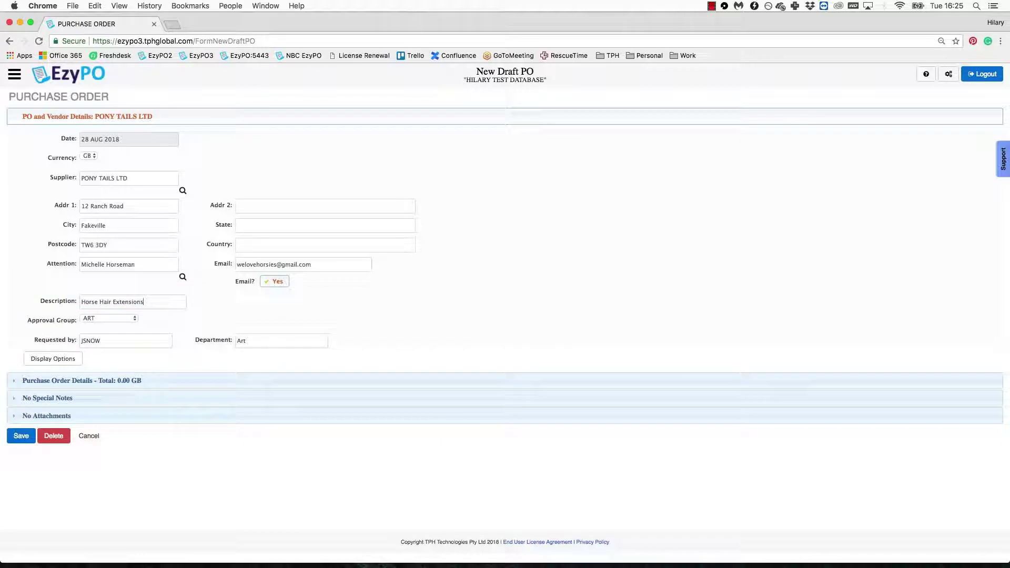
{"action": "left_click", "coordinate": [129, 318]}
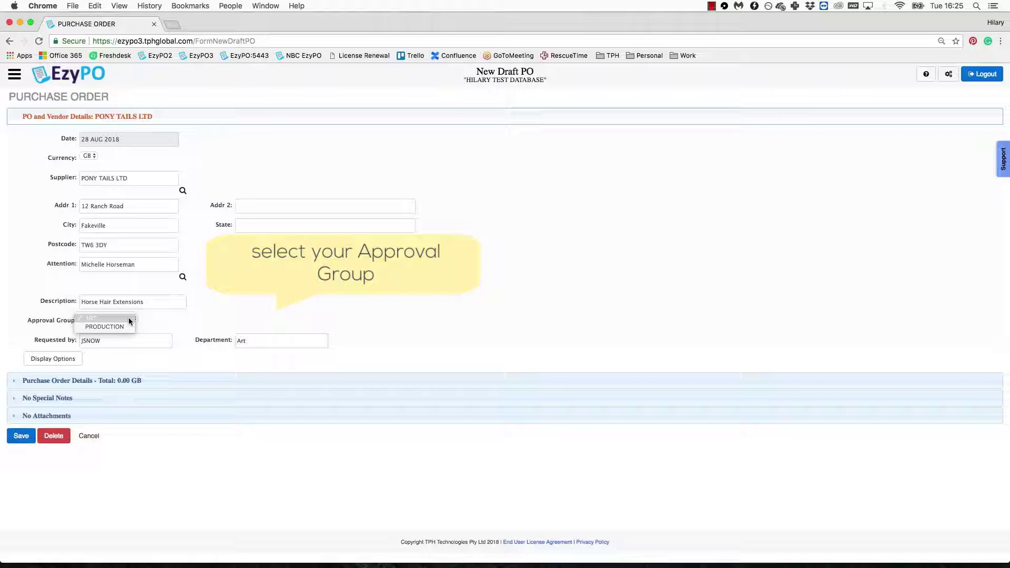
{"action": "left_click", "coordinate": [129, 319]}
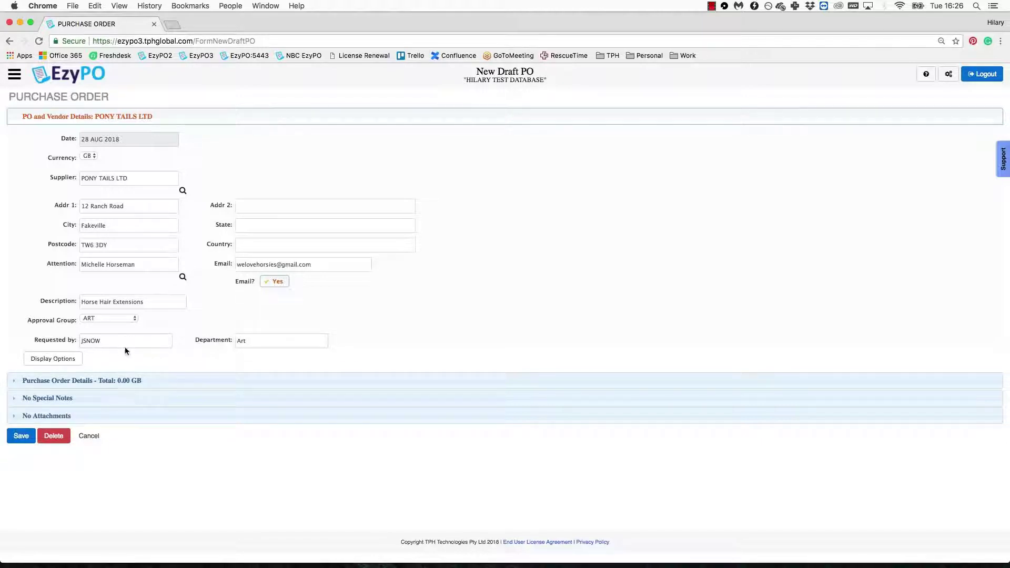
Step: Code line 1 as Stand By Props (014.07) by searching cost codes for 'props'
{"action": "left_click", "coordinate": [121, 381]}
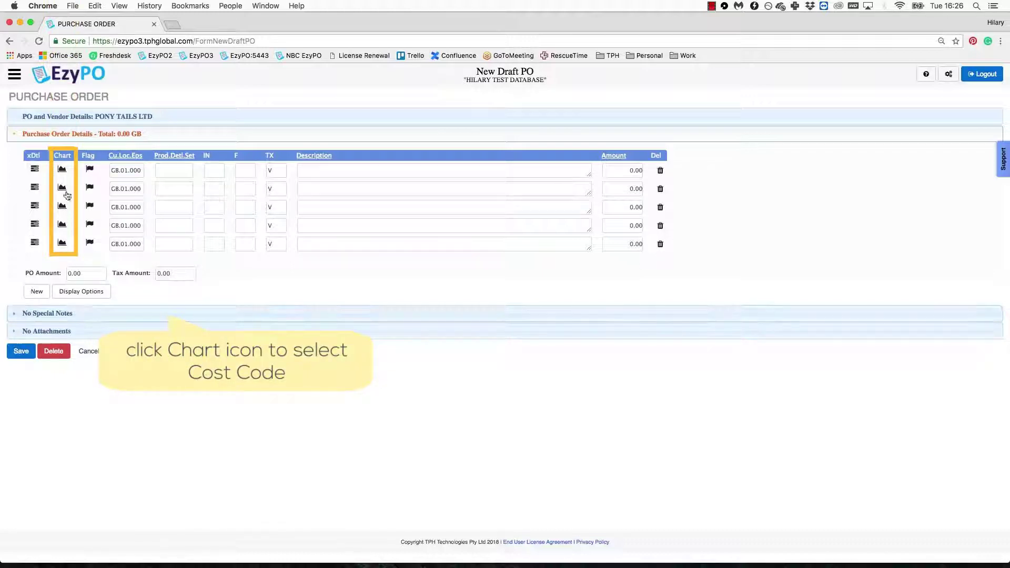
{"action": "left_click", "coordinate": [63, 169]}
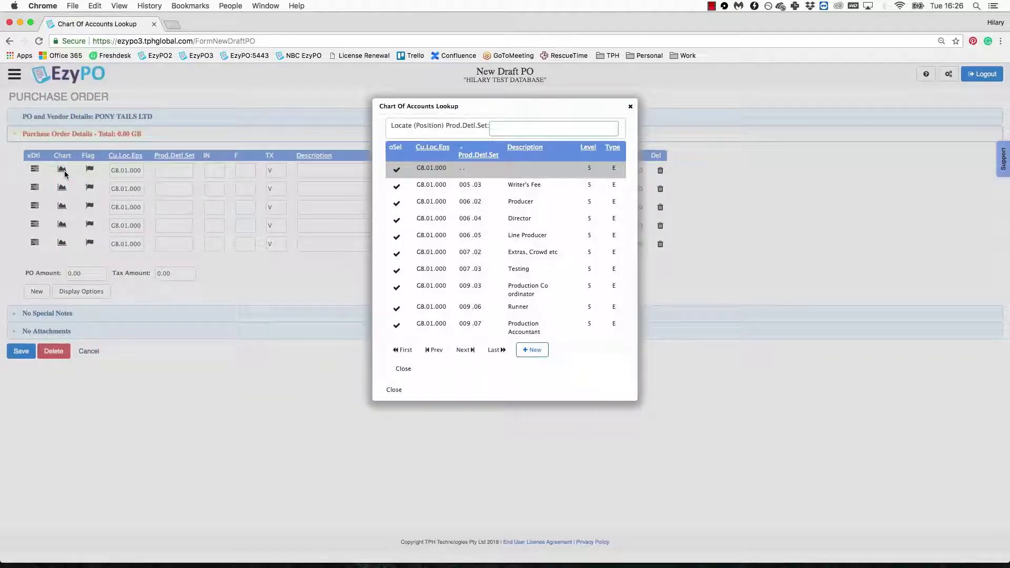
{"action": "left_click", "coordinate": [524, 147]}
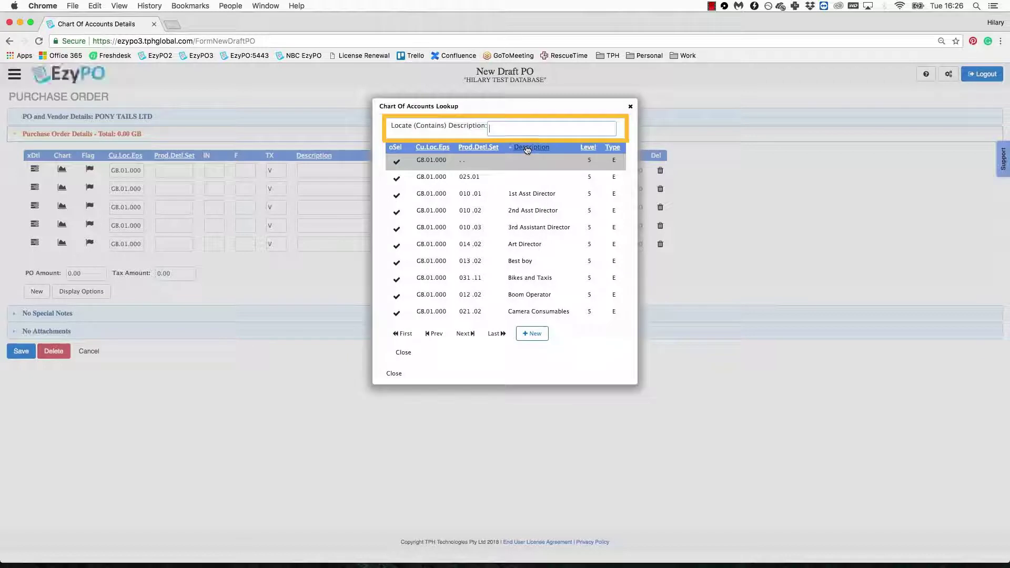
{"action": "left_click", "coordinate": [518, 130]}
{"action": "type", "text": "props"}
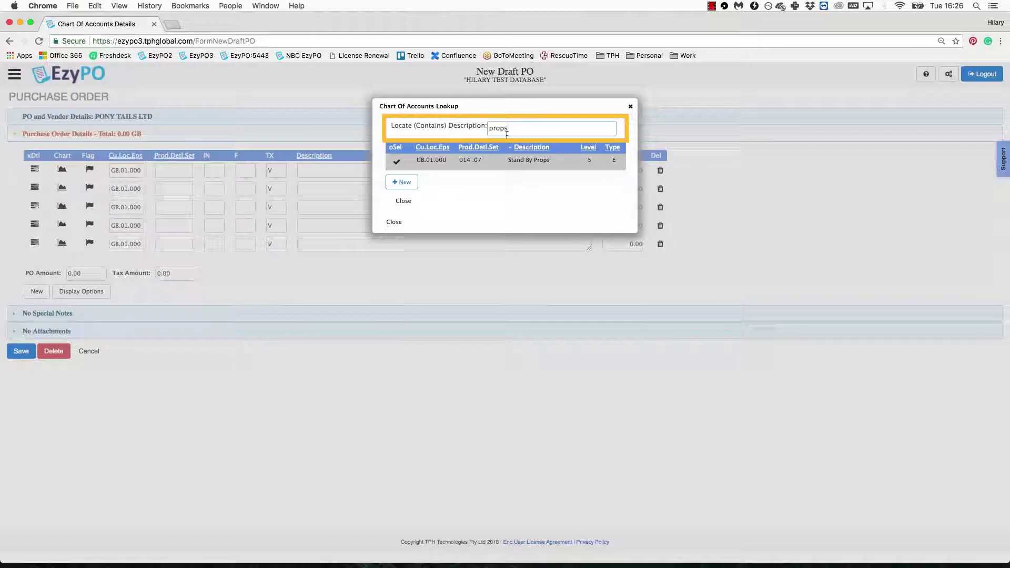
{"action": "left_click", "coordinate": [398, 163]}
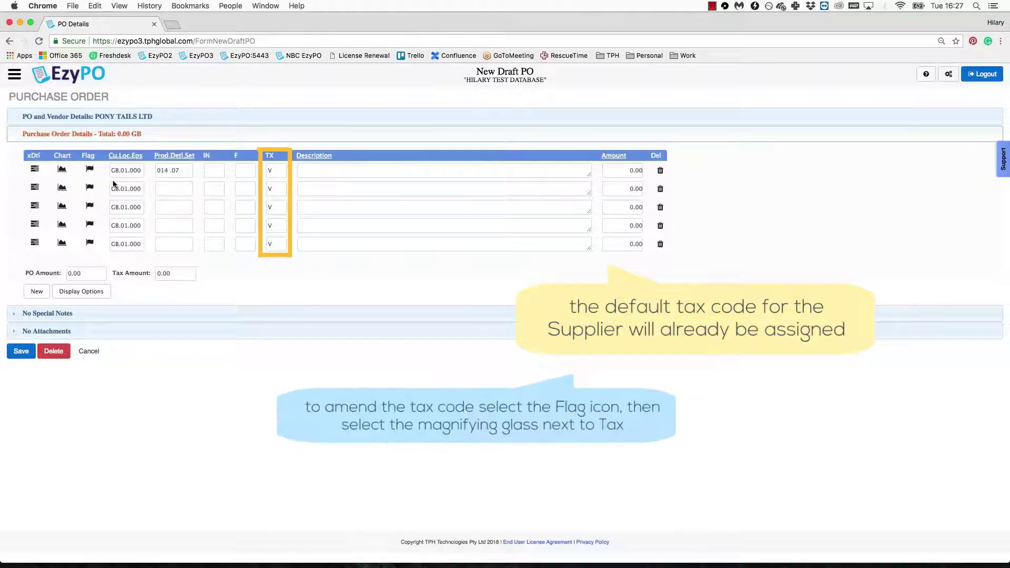
{"action": "left_click", "coordinate": [89, 168]}
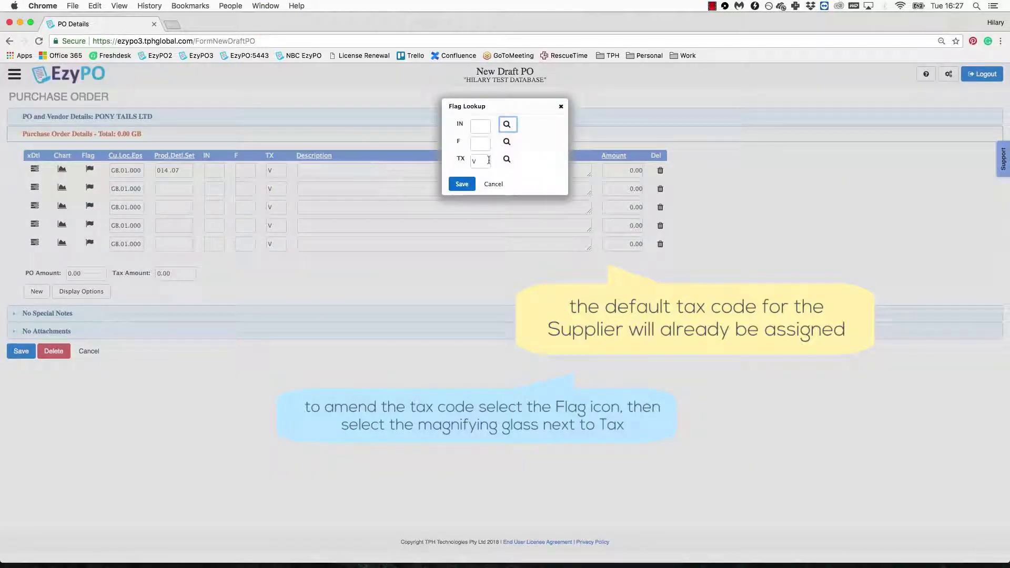
{"action": "left_click", "coordinate": [507, 161]}
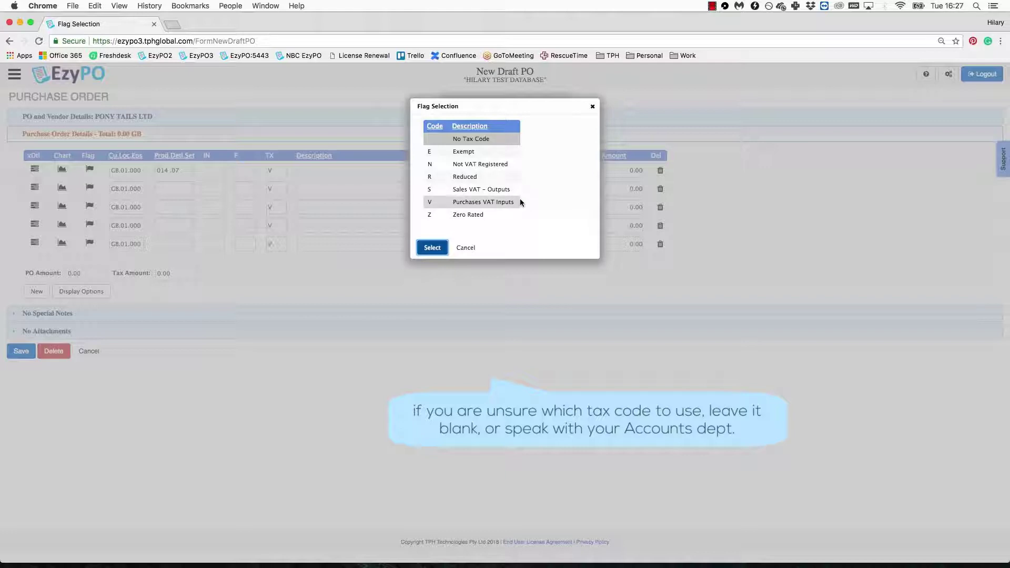
{"action": "left_click", "coordinate": [519, 202]}
{"action": "left_click", "coordinate": [434, 250]}
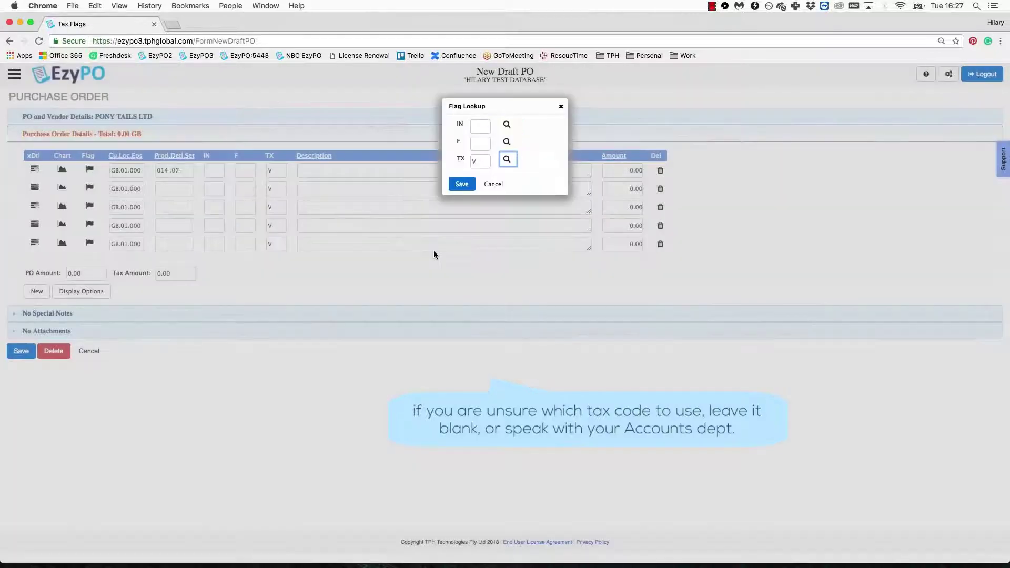
{"action": "left_click", "coordinate": [462, 185]}
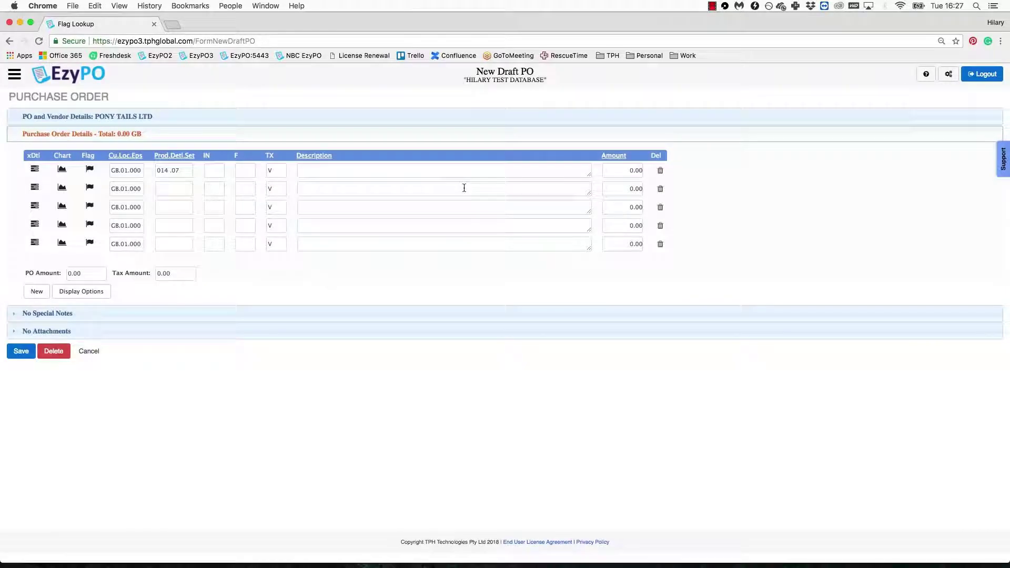
Step: Enter line 1 as '2x Horse Hair Extensions' with amount 3,453.25
{"action": "left_click", "coordinate": [458, 176]}
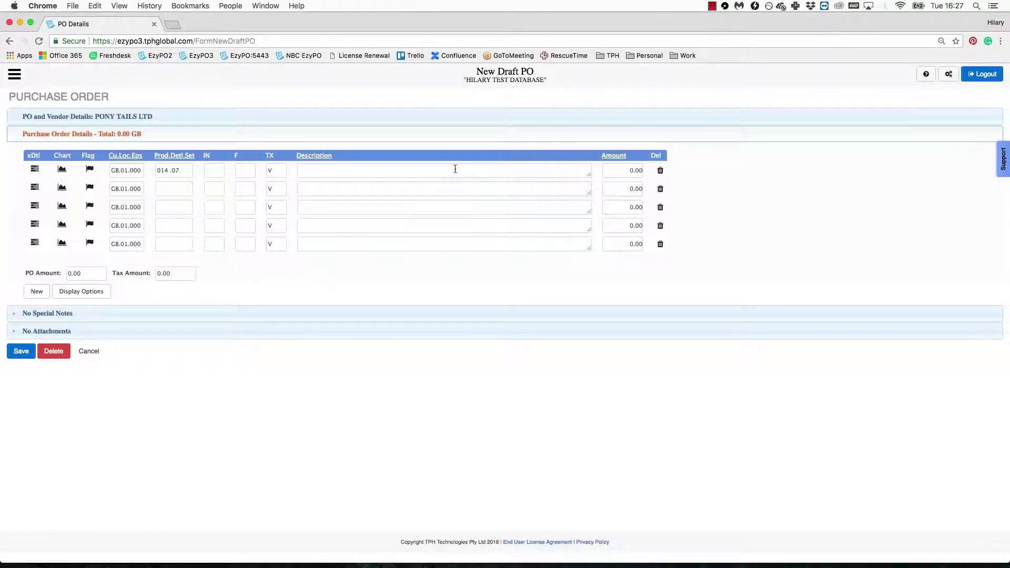
{"action": "type", "text": "2x"}
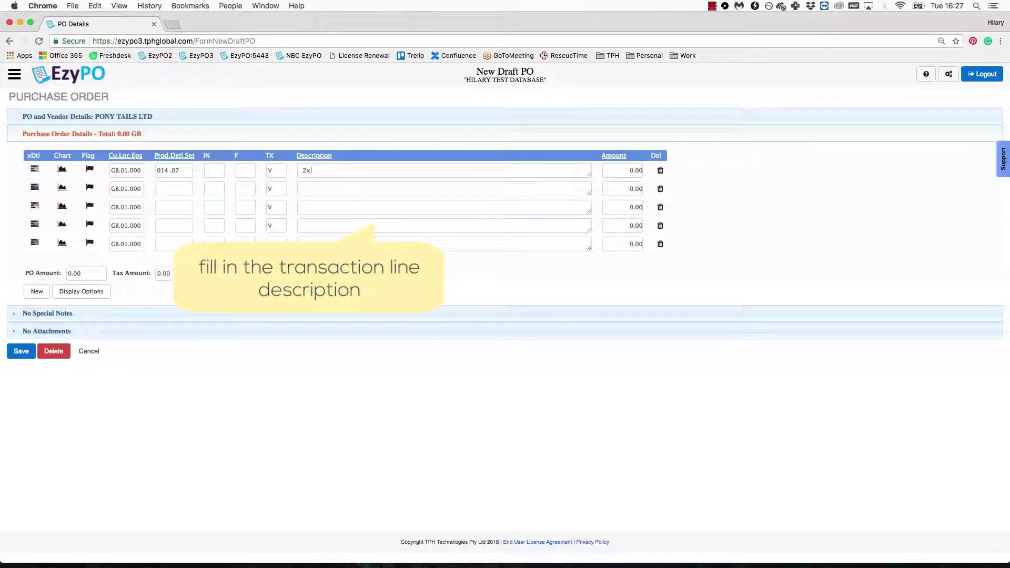
{"action": "type", "text": " Horse Hair Extensions"}
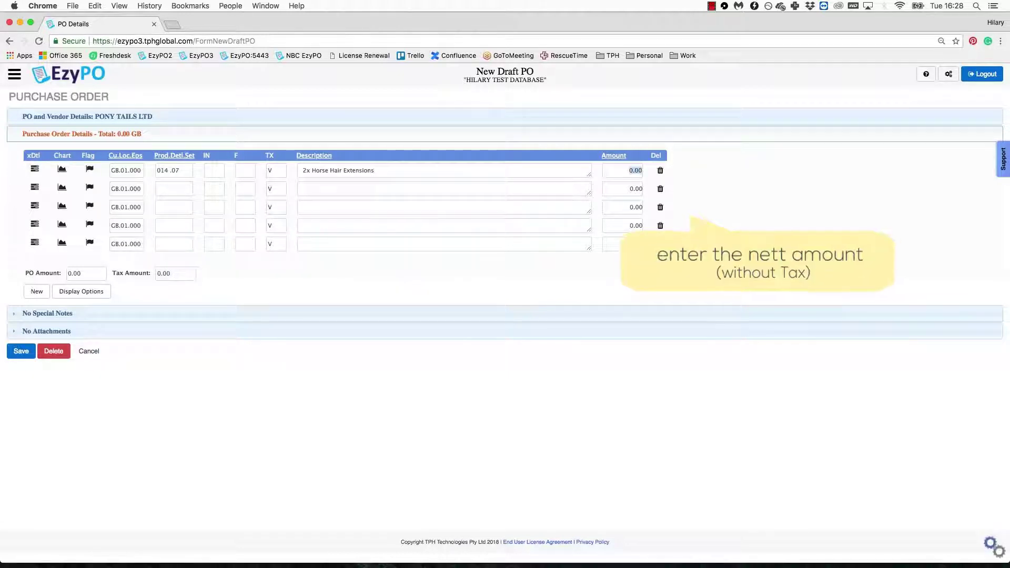
{"action": "key", "text": "Tab"}
{"action": "type", "text": "3,453.25"}
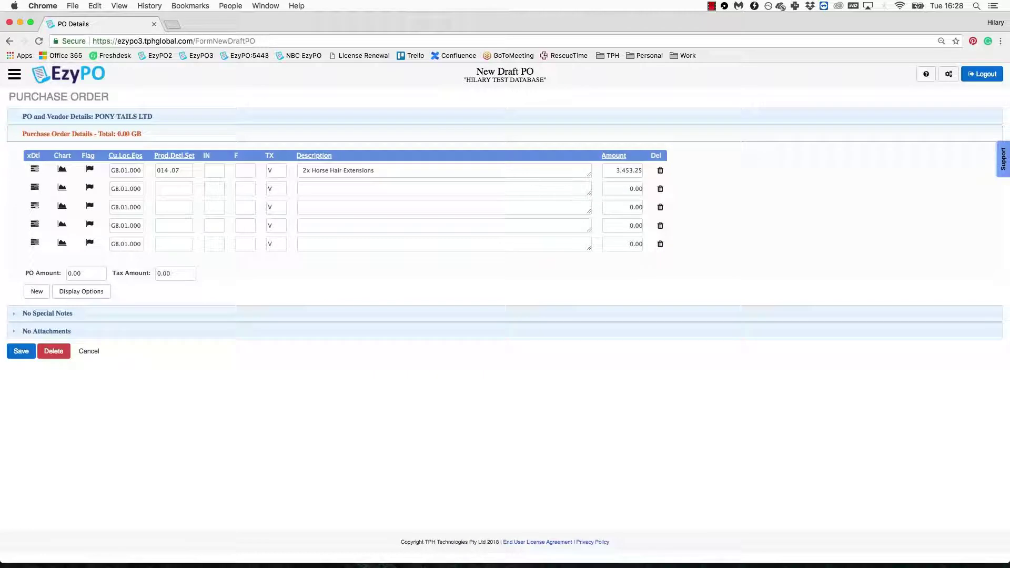
{"action": "left_click", "coordinate": [661, 170]}
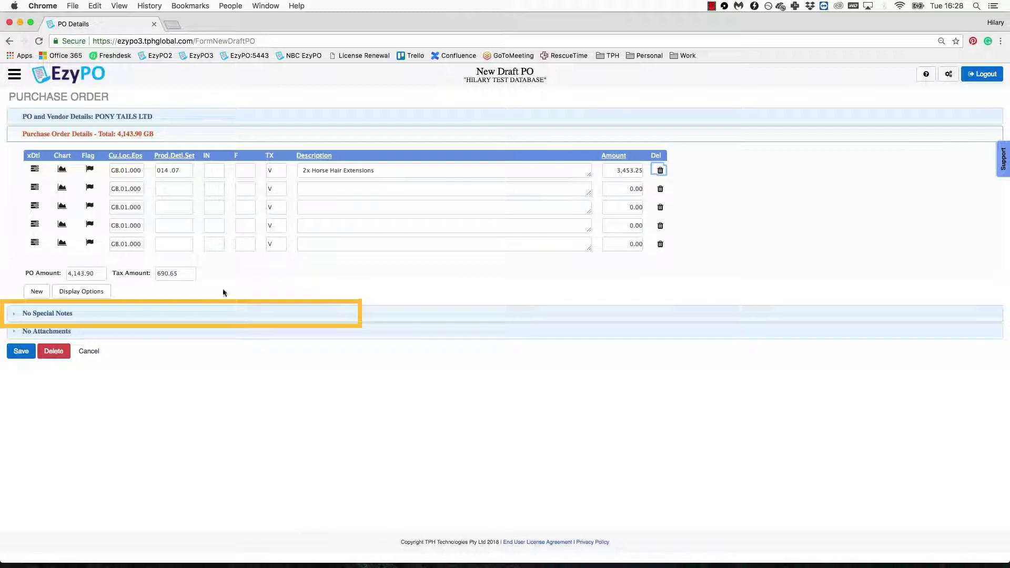
Step: Add special condition 'Red sample colour 05368' and internal comment 'I know expensive!!'
{"action": "left_click", "coordinate": [125, 314]}
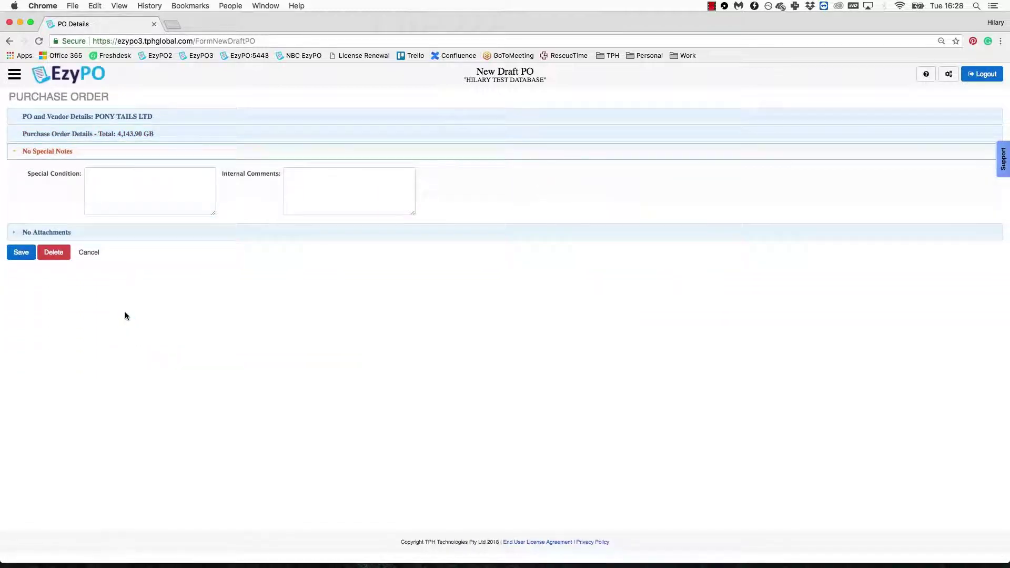
{"action": "left_click", "coordinate": [140, 187]}
{"action": "type", "text": "Red sample colour! 0536"}
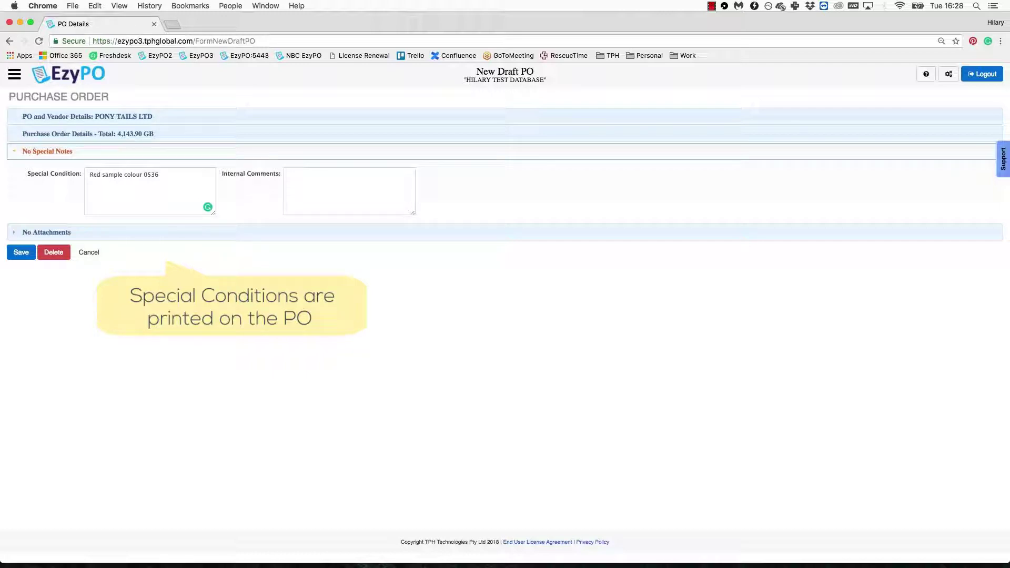
{"action": "type", "text": "8"}
{"action": "left_click", "coordinate": [290, 175]}
{"action": "type", "text": "I know expen"}
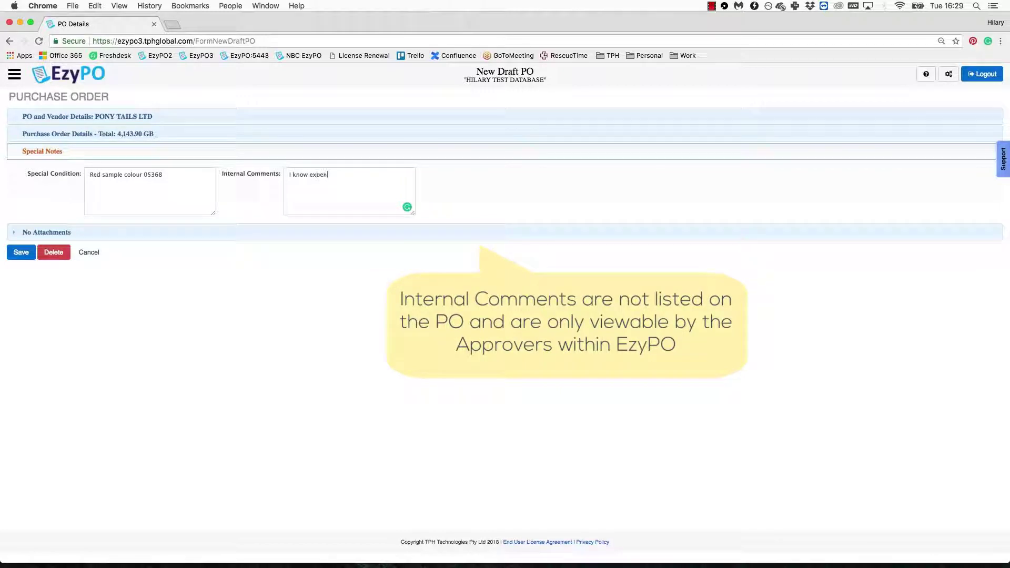
{"action": "type", "text": "sivei!!"}
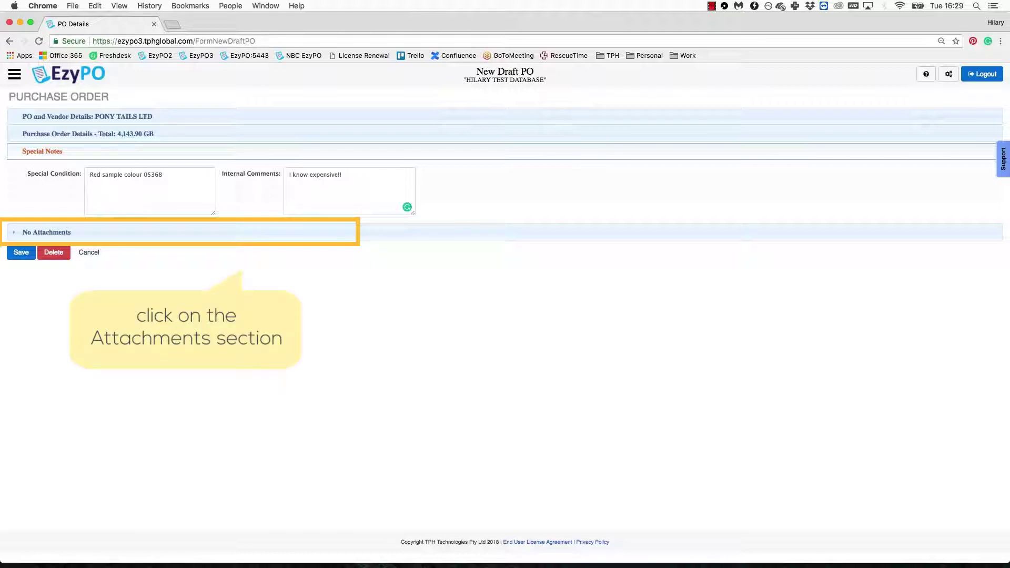
Step: Upload 005Wyatt.jpg under Attachments as a supplier attachment, then save the PO
{"action": "left_click", "coordinate": [111, 232]}
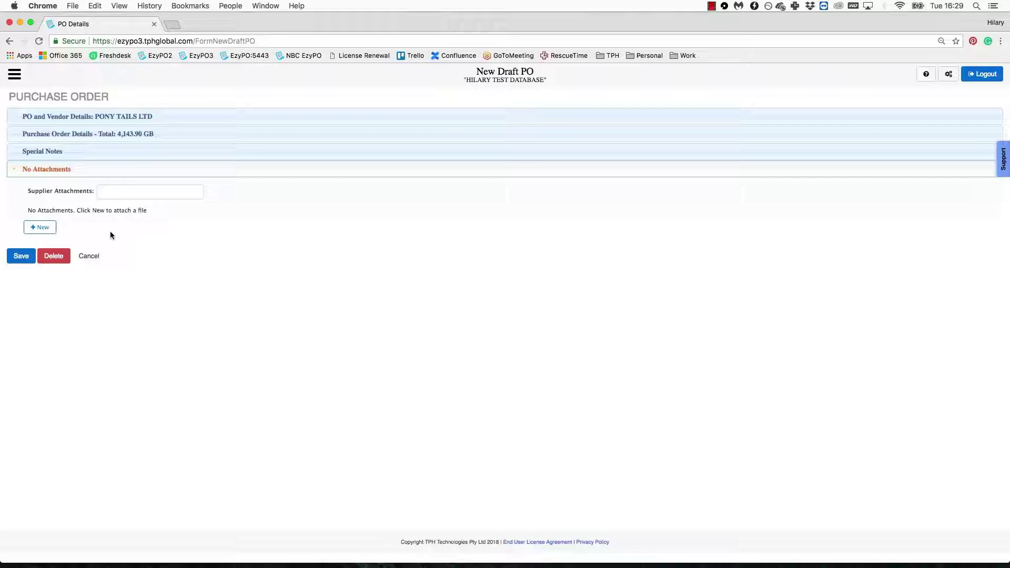
{"action": "left_click", "coordinate": [46, 230]}
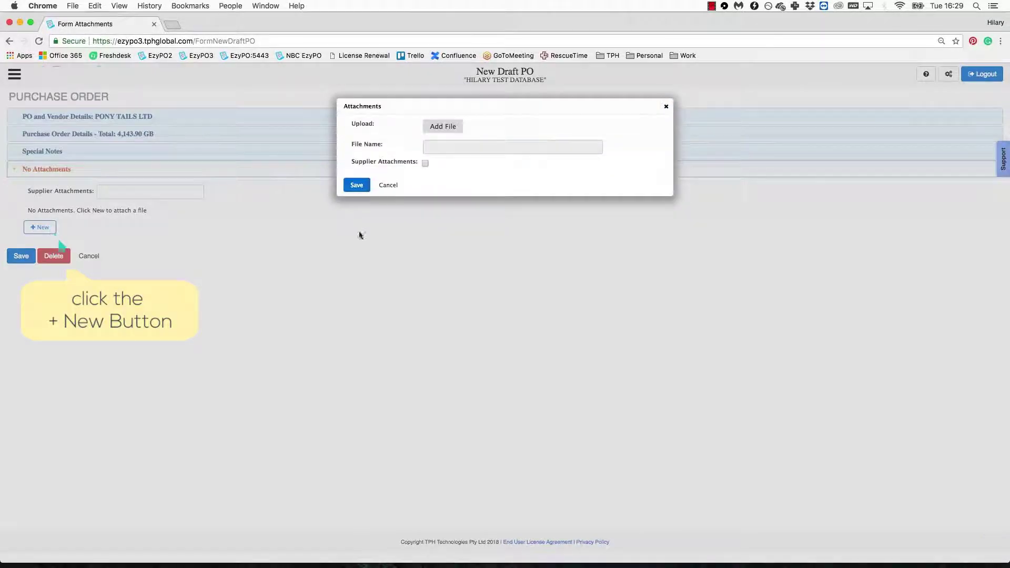
{"action": "left_click", "coordinate": [453, 127]}
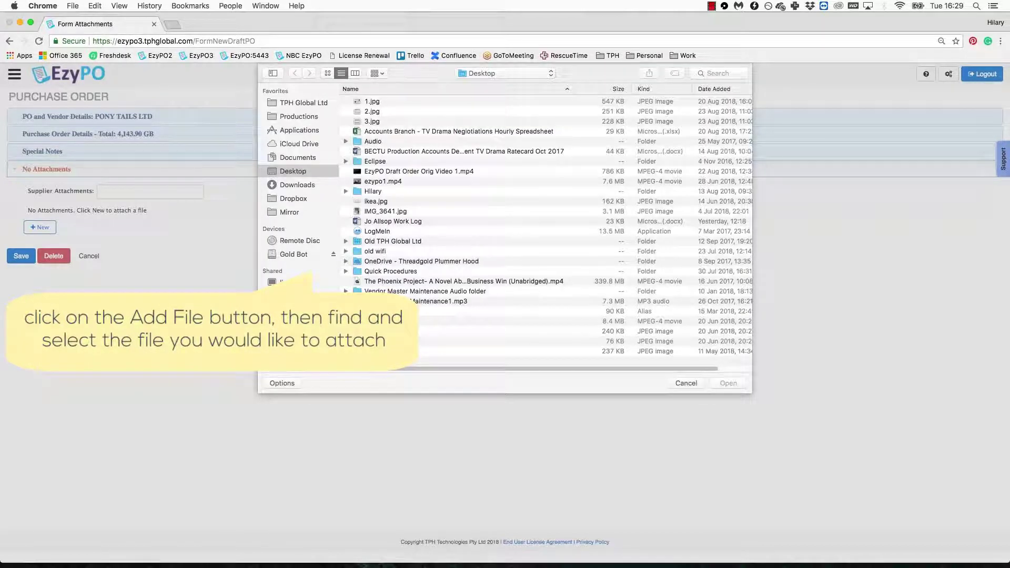
{"action": "left_click", "coordinate": [427, 350]}
{"action": "left_click", "coordinate": [728, 383]}
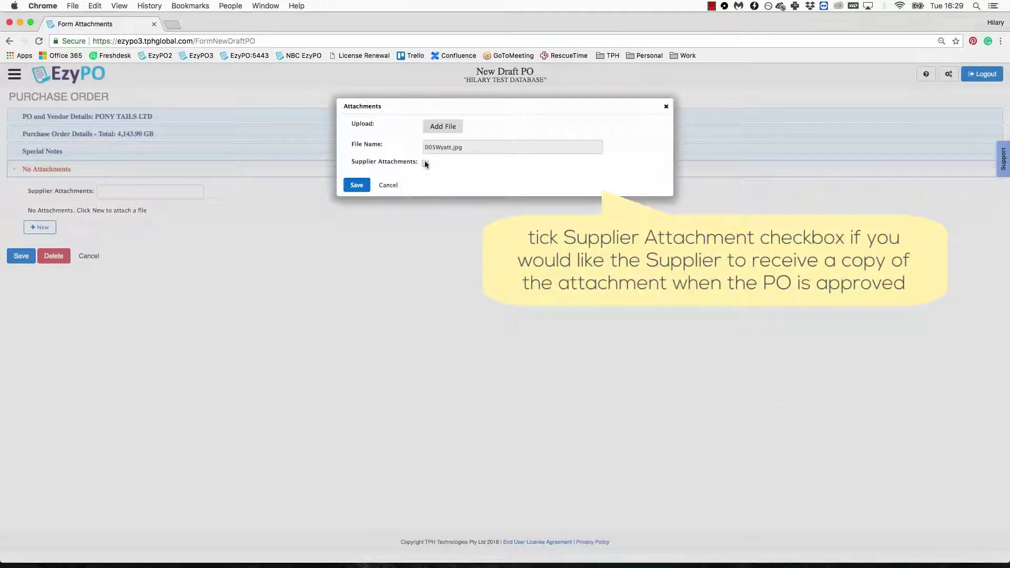
{"action": "left_click", "coordinate": [425, 163]}
{"action": "left_click", "coordinate": [357, 185]}
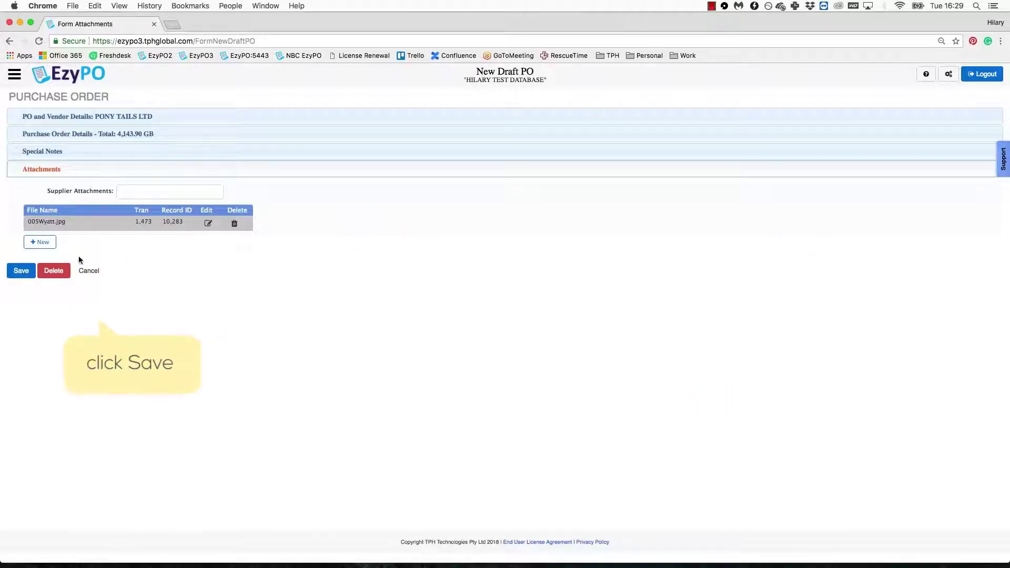
{"action": "left_click", "coordinate": [21, 272]}
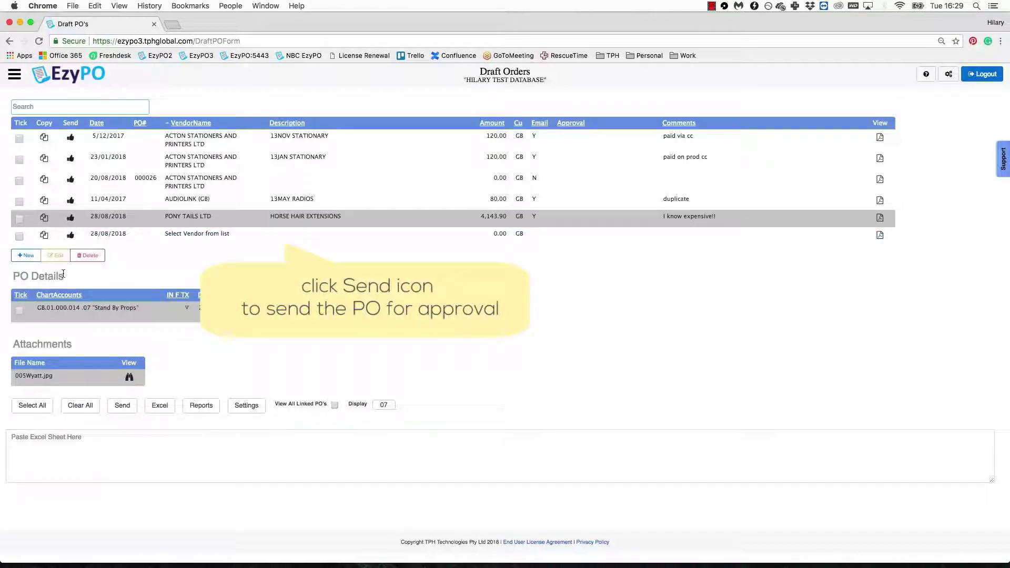
Step: Send the PONY TAILS LTD PO (4,143.90) for approval and view it under Pending Orders
{"action": "left_click", "coordinate": [70, 217]}
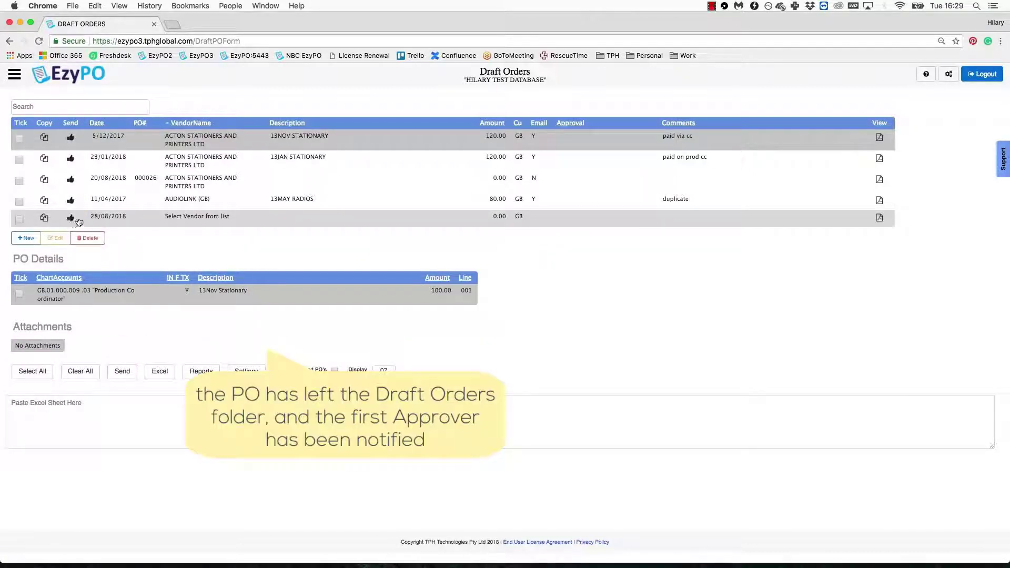
{"action": "left_click", "coordinate": [15, 78]}
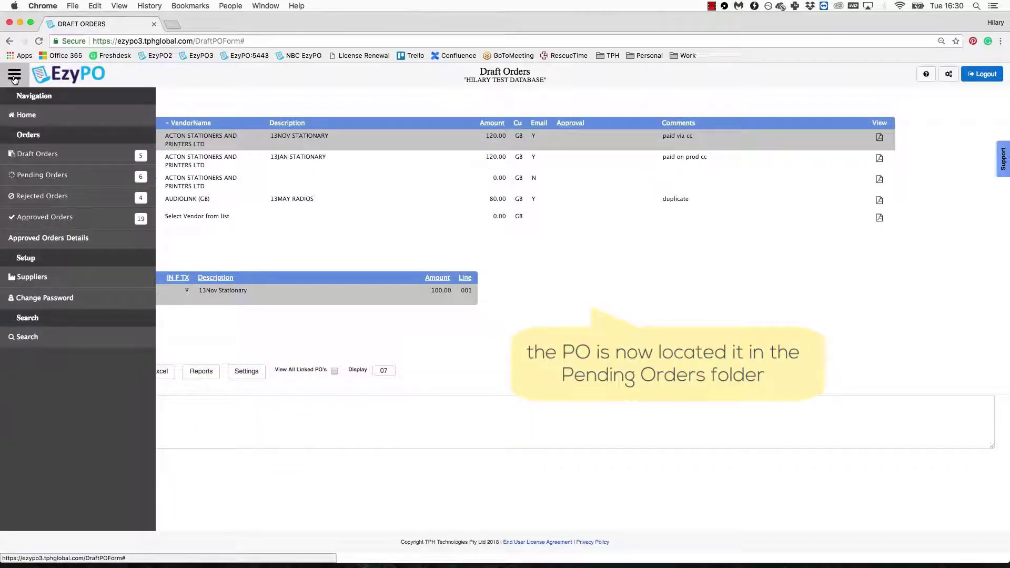
{"action": "left_click", "coordinate": [85, 176]}
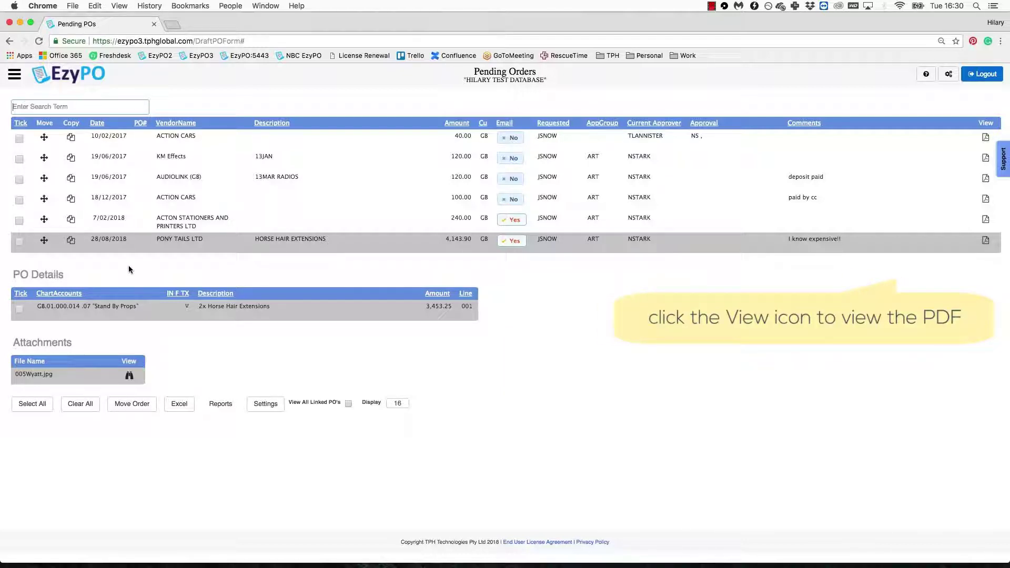
{"action": "left_click", "coordinate": [985, 240]}
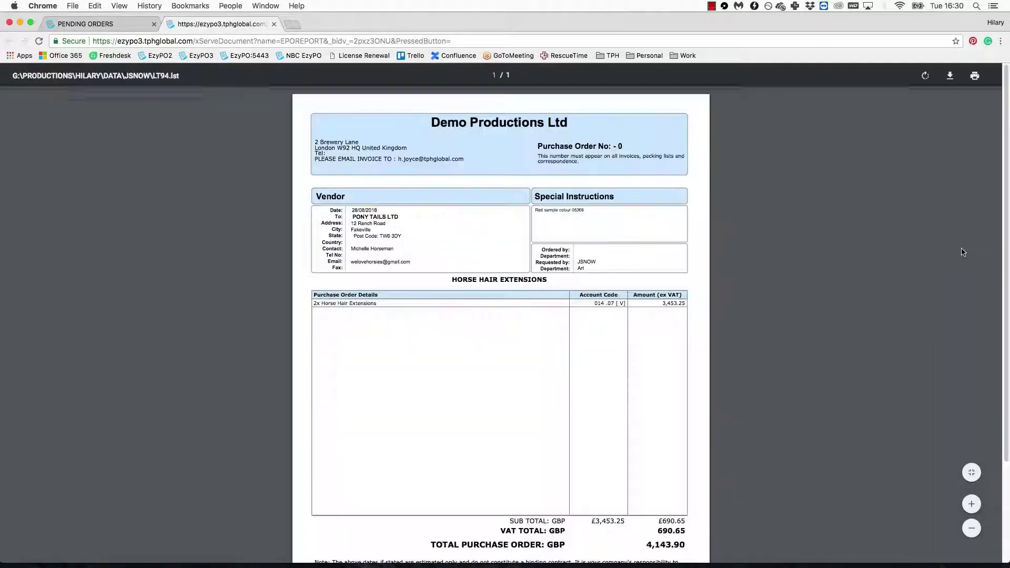
{"action": "scroll", "coordinate": [918, 302], "scroll_direction": "down", "scroll_amount": 3}
{"action": "scroll", "coordinate": [915, 307], "scroll_direction": "up", "scroll_amount": 3}
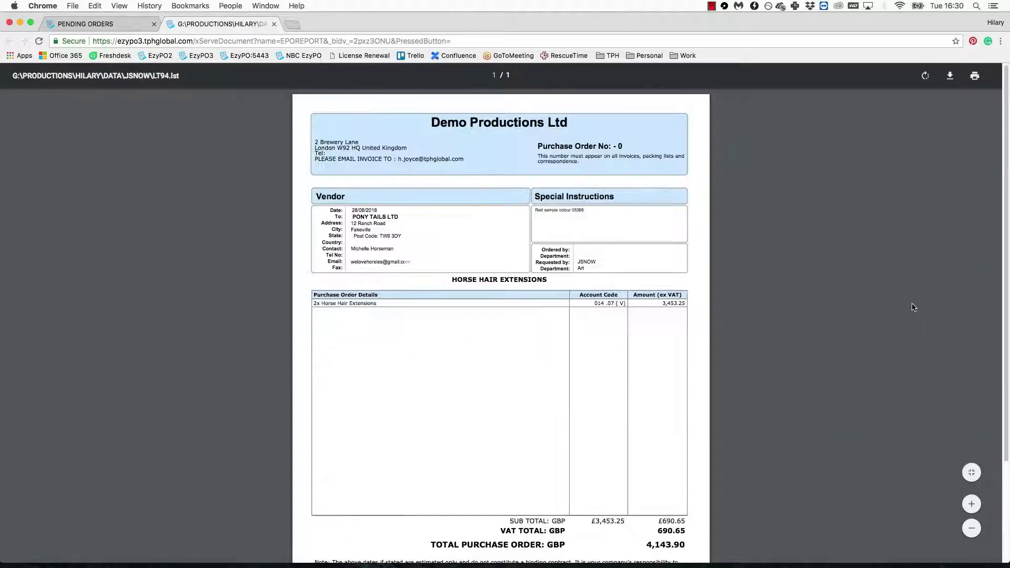
{"action": "left_click", "coordinate": [274, 24]}
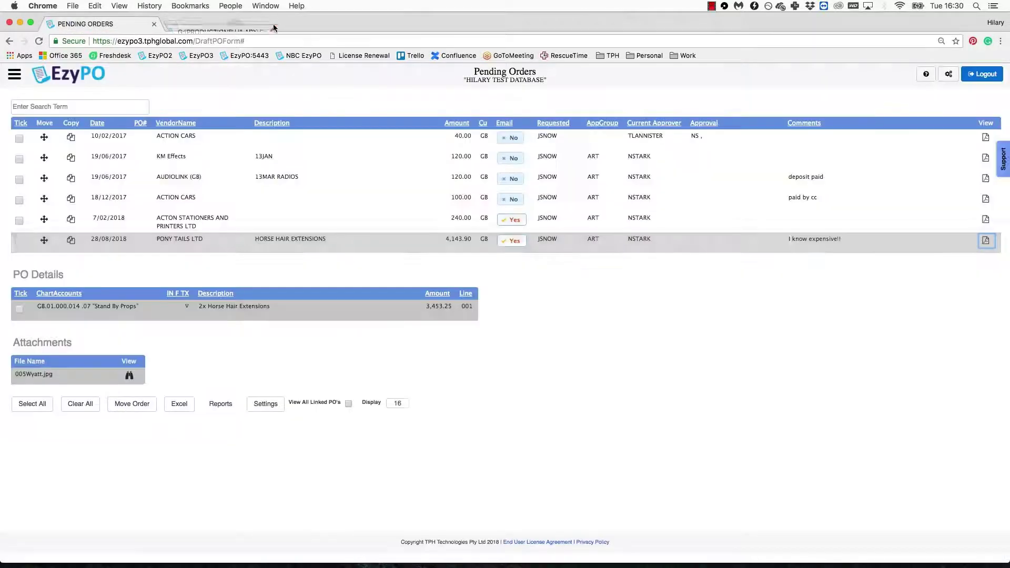
{"action": "mouse_move", "coordinate": [3, 74]}
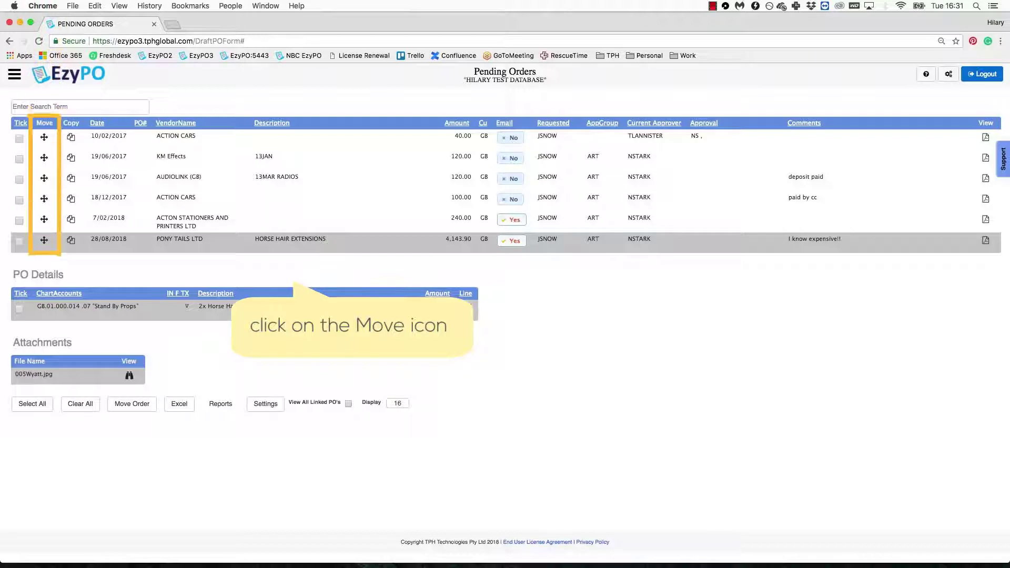
Step: From Approved Orders, open PANALUX LTD's Lighting Equipment PO 000014 in the Modify form
{"action": "left_click", "coordinate": [15, 77]}
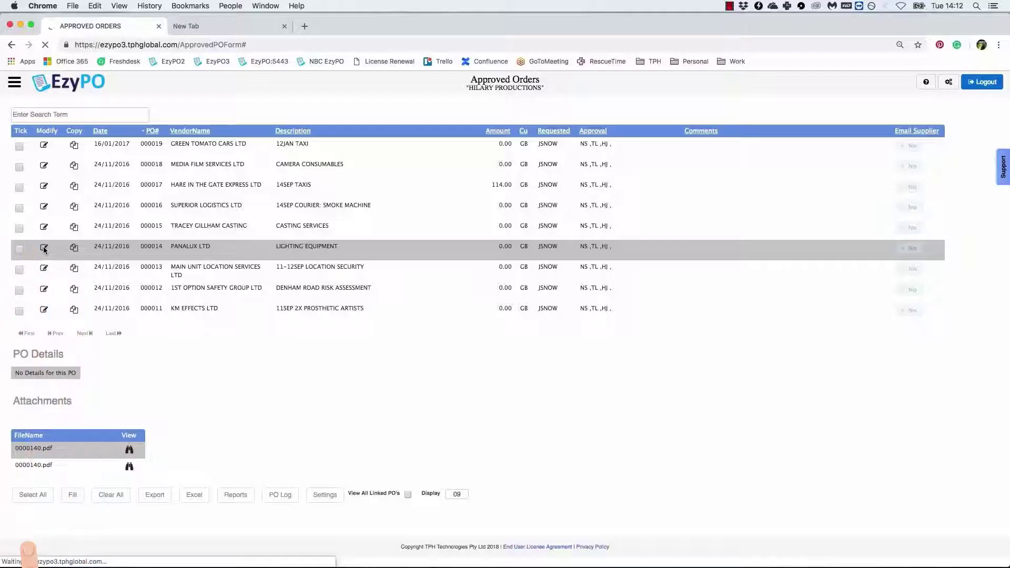
{"action": "left_click", "coordinate": [44, 248]}
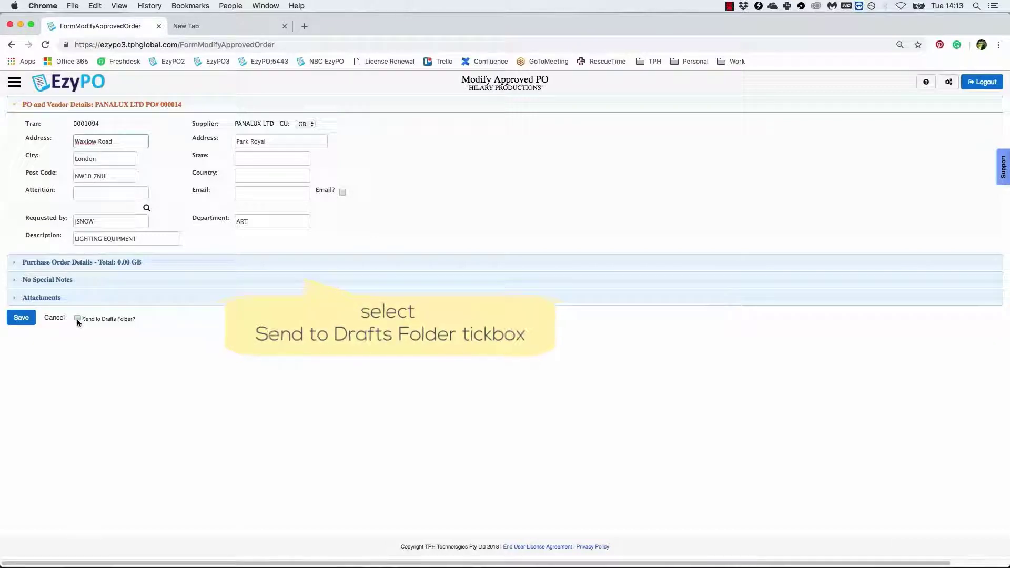
Step: Tick Send to Drafts Folder on PO 000014 and save, moving it back to drafts
{"action": "left_click", "coordinate": [78, 319]}
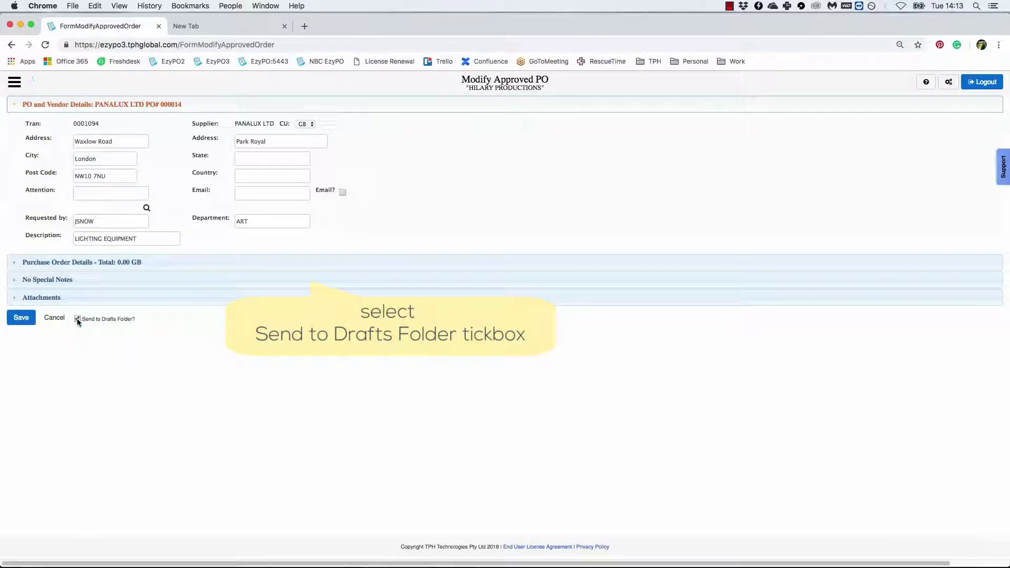
{"action": "left_click", "coordinate": [23, 318]}
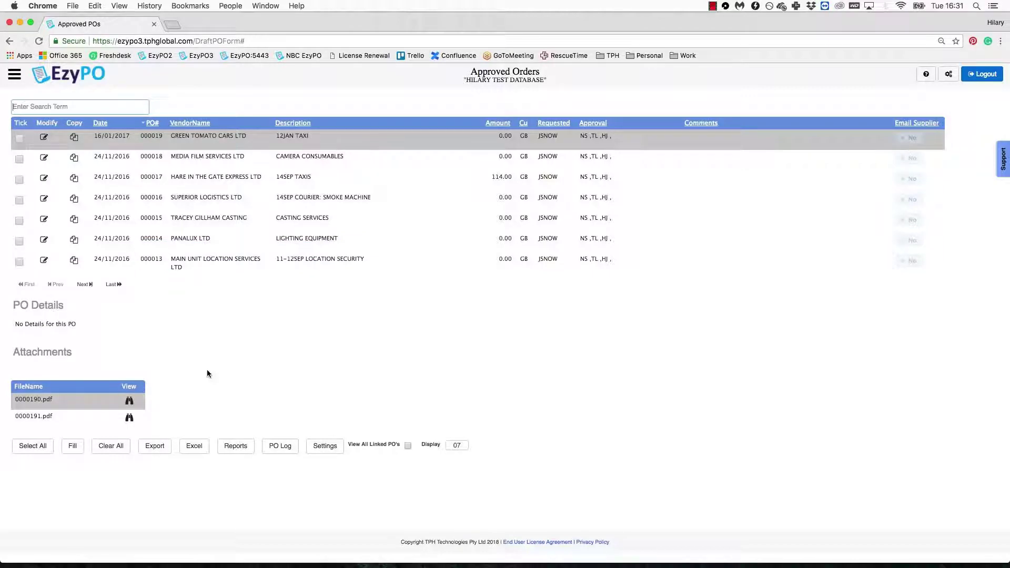
Step: Turn on View All Linked PO's to list other department members' approved orders
{"action": "left_click", "coordinate": [408, 445]}
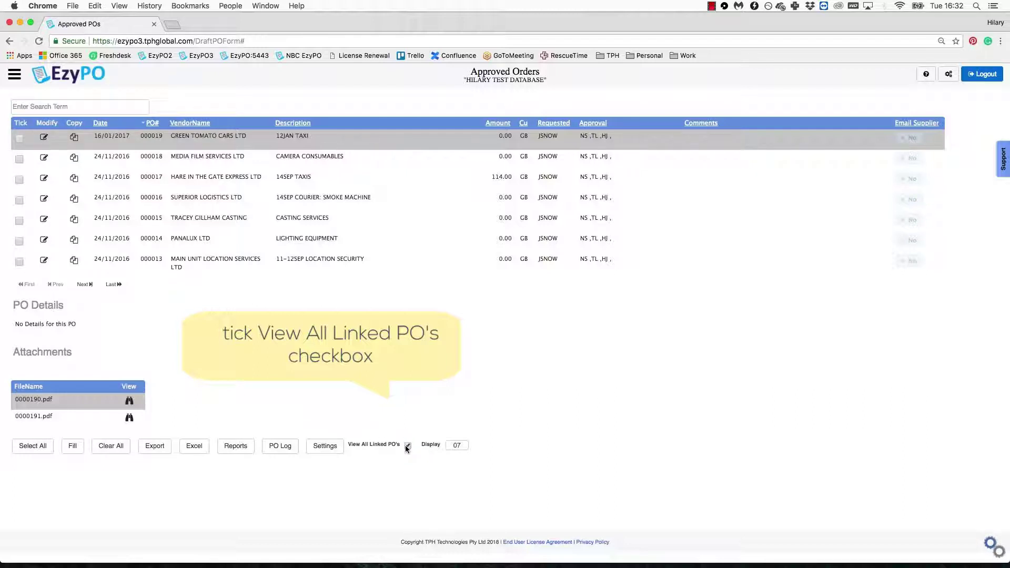